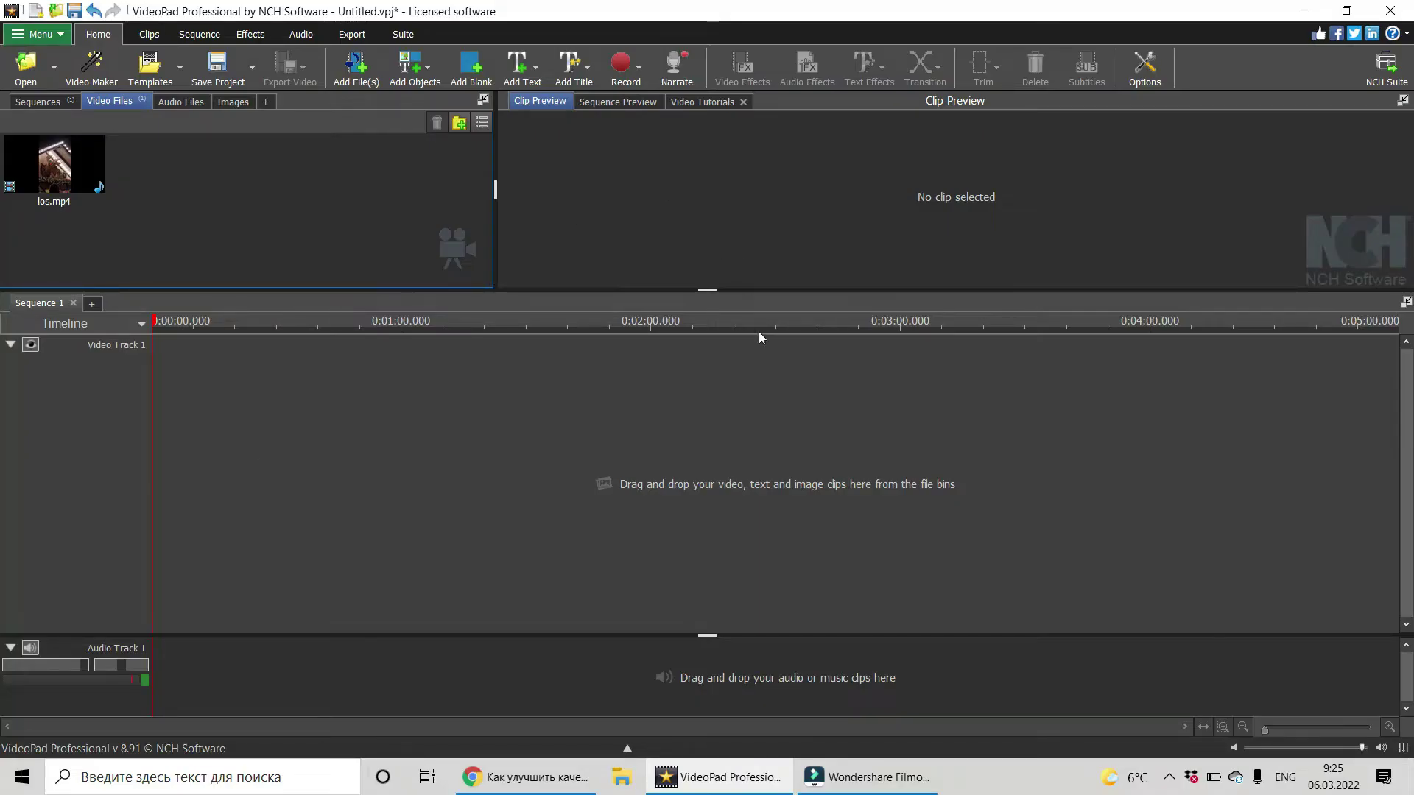
Step: Preview the los.mp4 moose clip from the Video Files bin
click(66, 163)
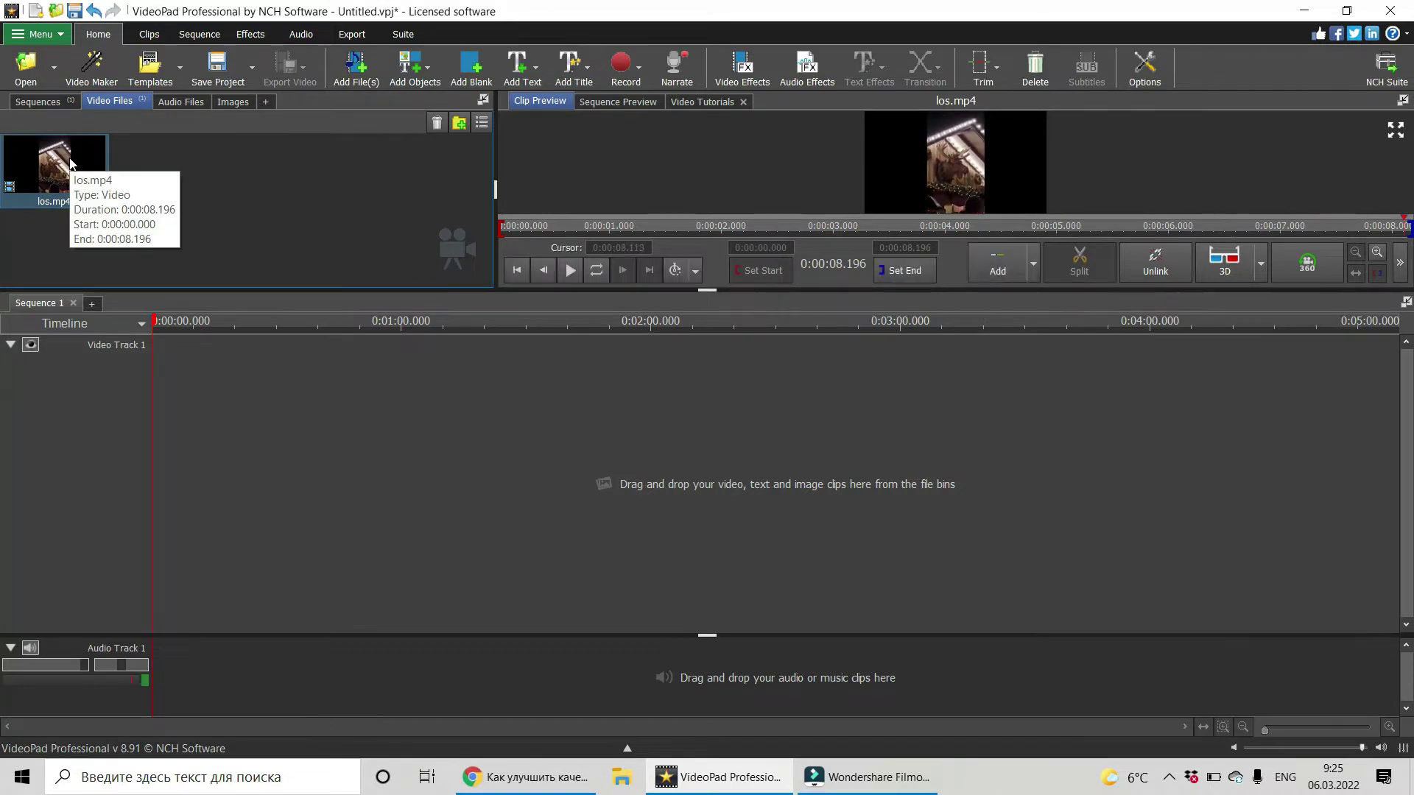
Step: Place los.mp4 at 0:00:00.000 on Video Track 1 and enlarge the preview area
drag(65, 168, 234, 536)
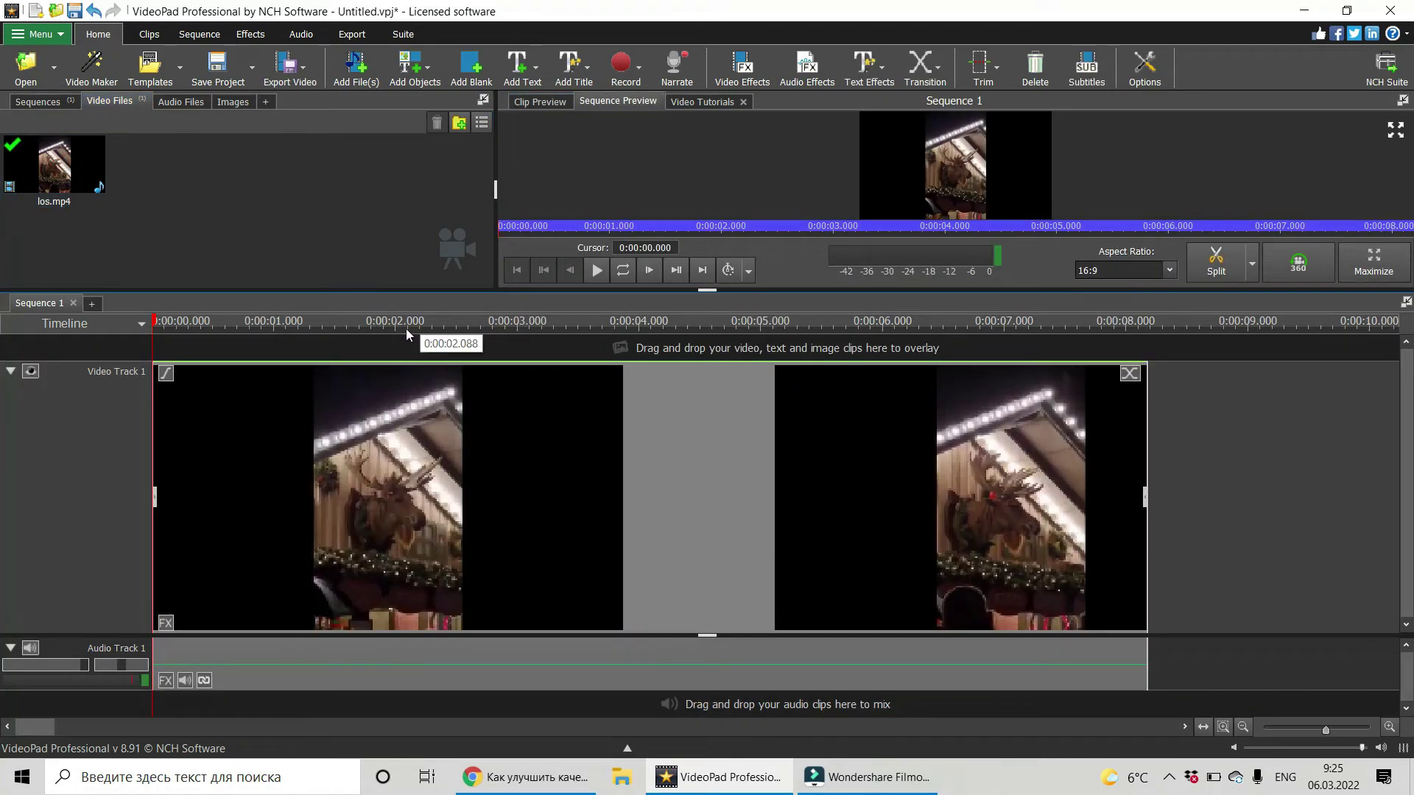
drag(452, 293, 487, 420)
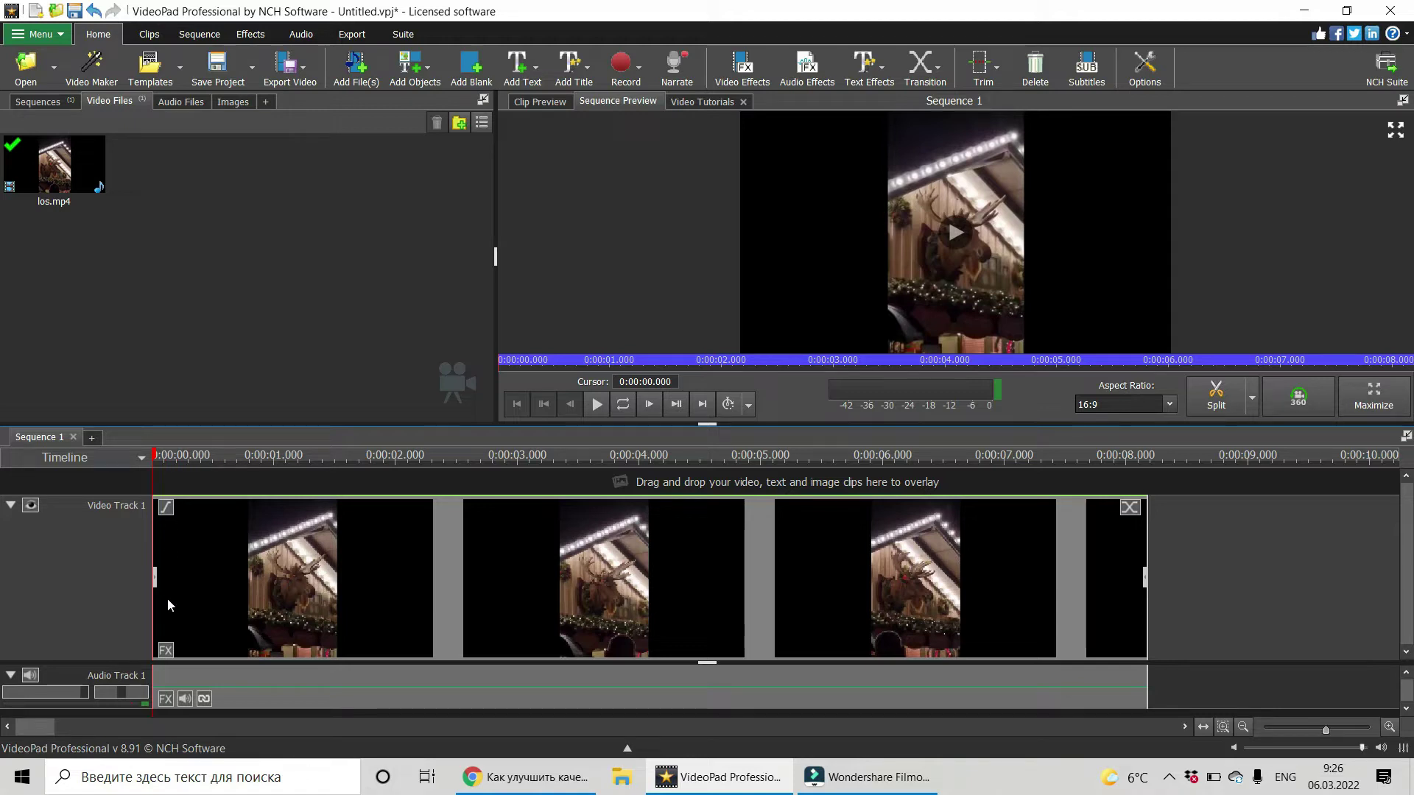
Step: Play the sequence in full-screen preview, then return to the editor
click(596, 404)
click(444, 548)
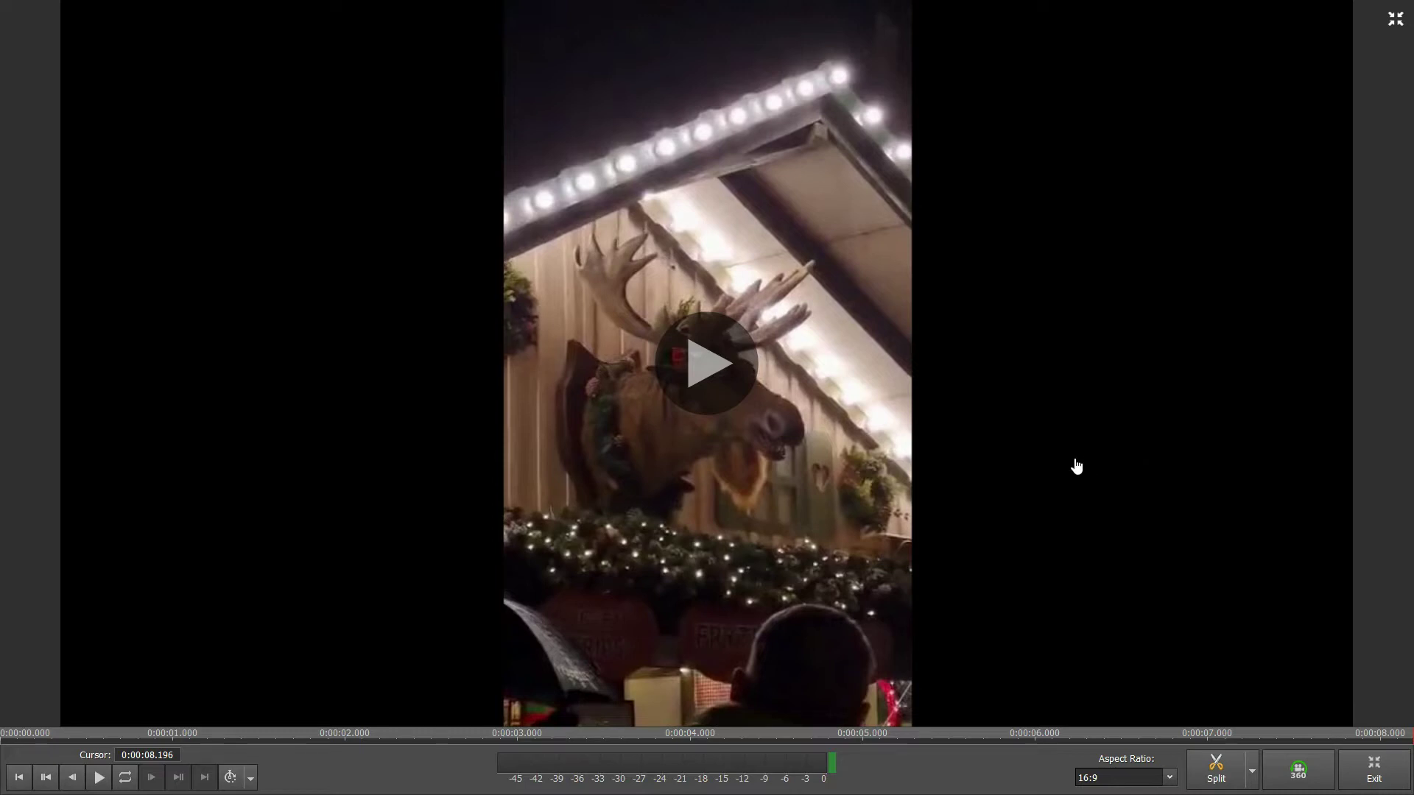
key(Escape)
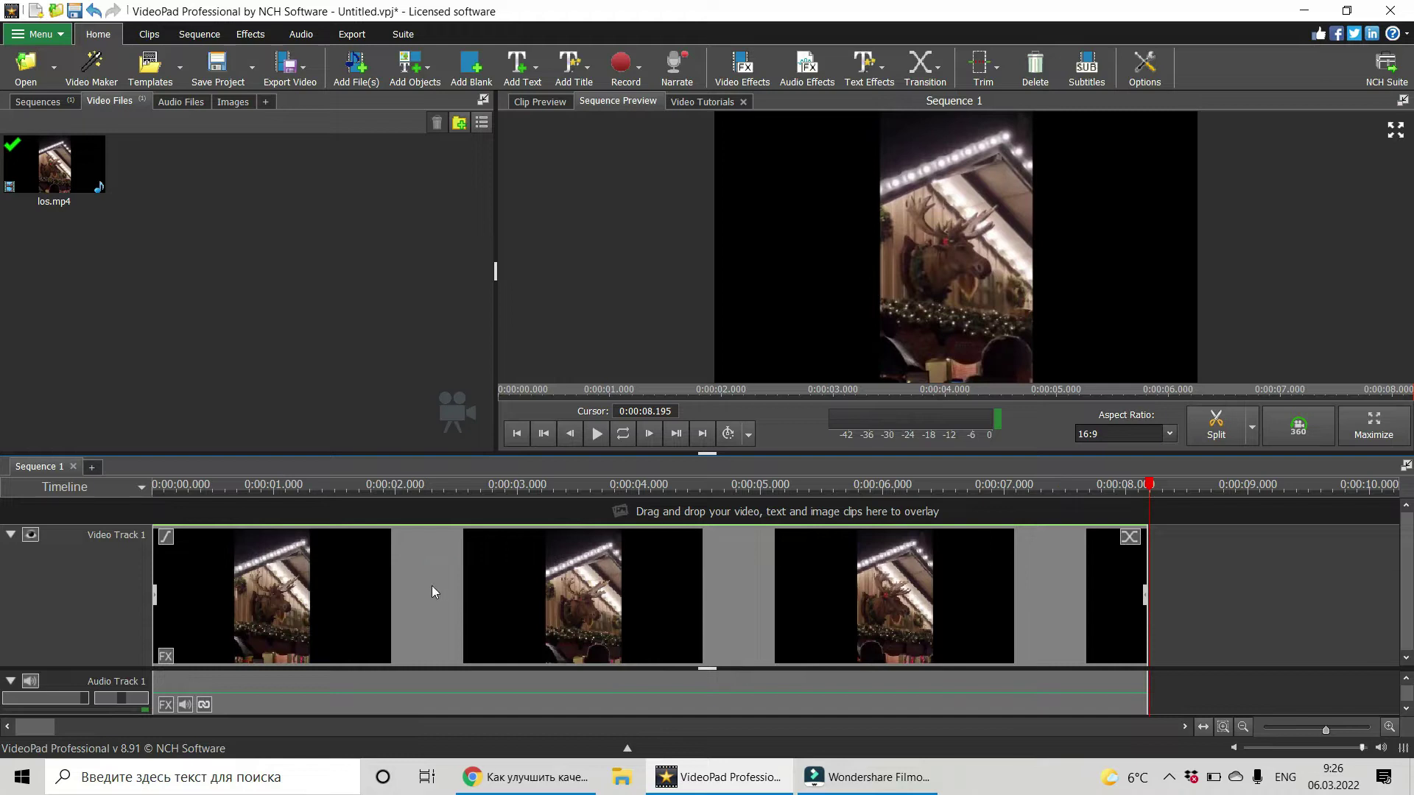
Step: Open the los.mp4 effects gallery and scroll to the Blending and Color Correction effects
right_click(615, 603)
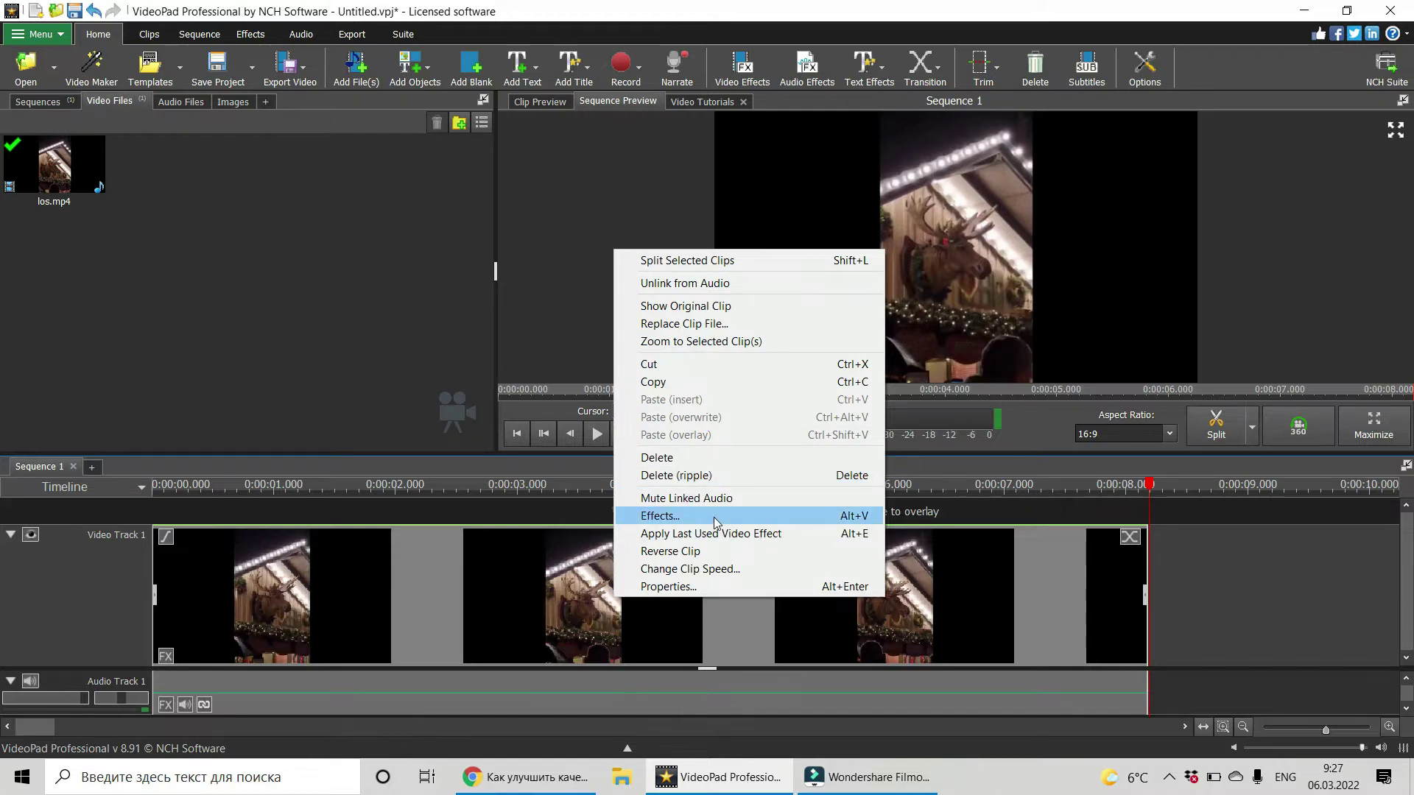
click(163, 659)
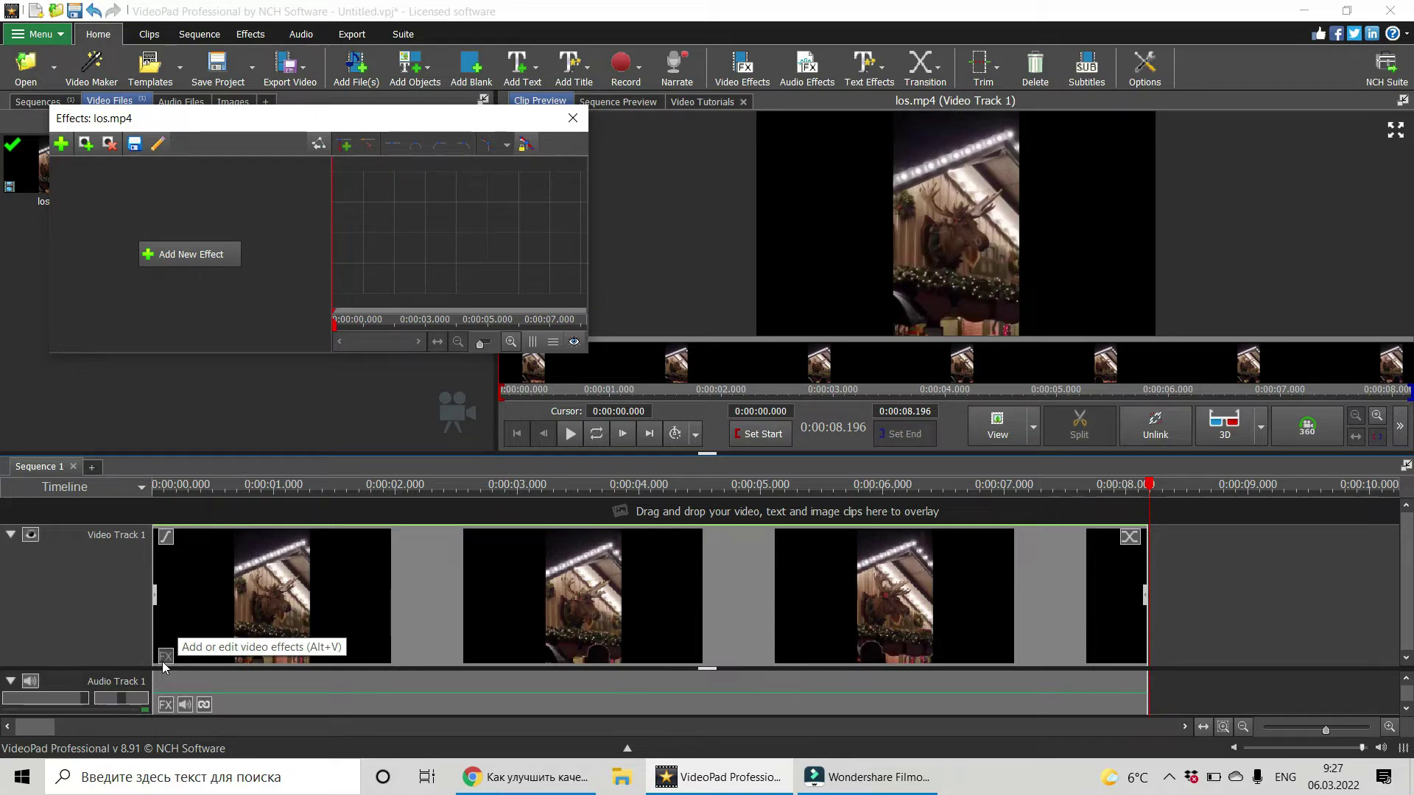
click(149, 256)
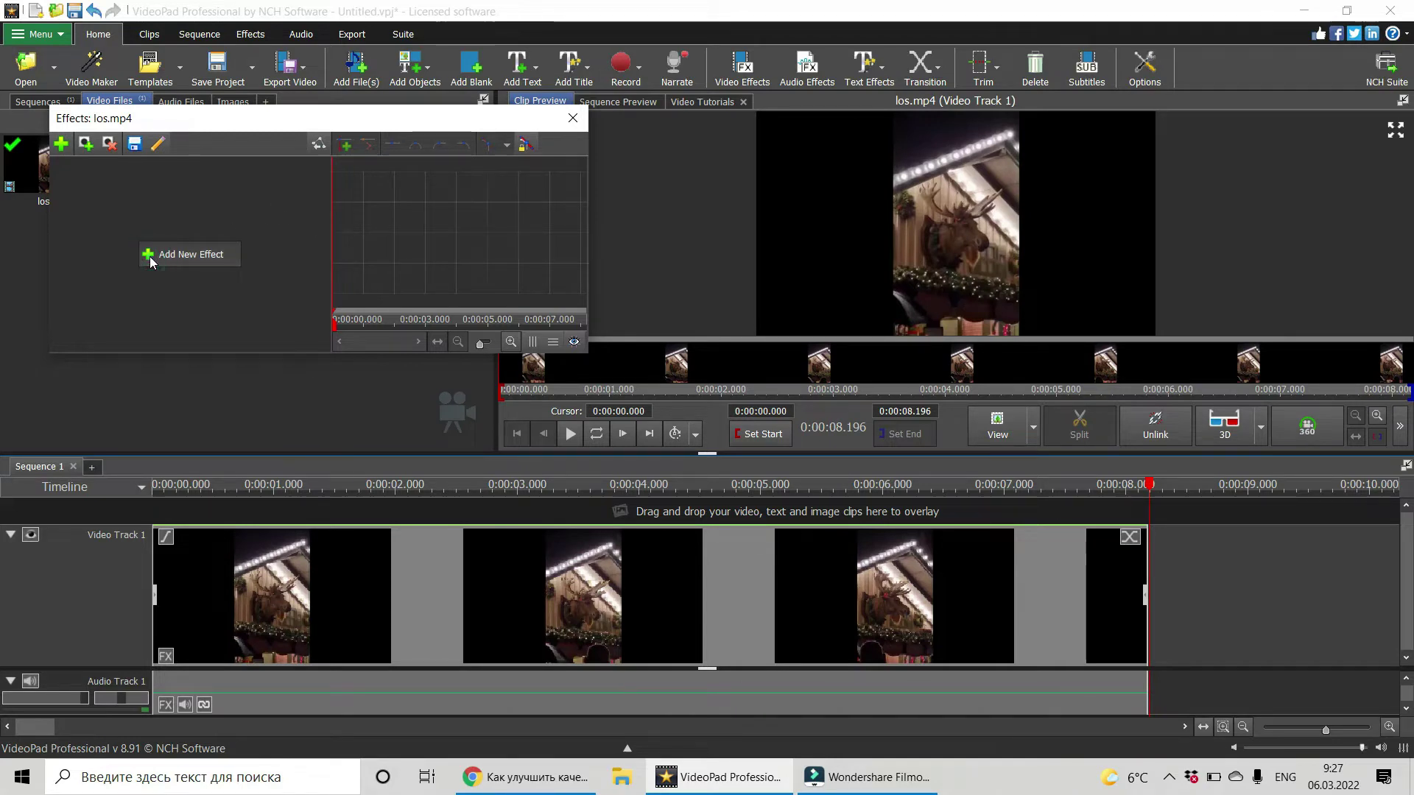
click(148, 256)
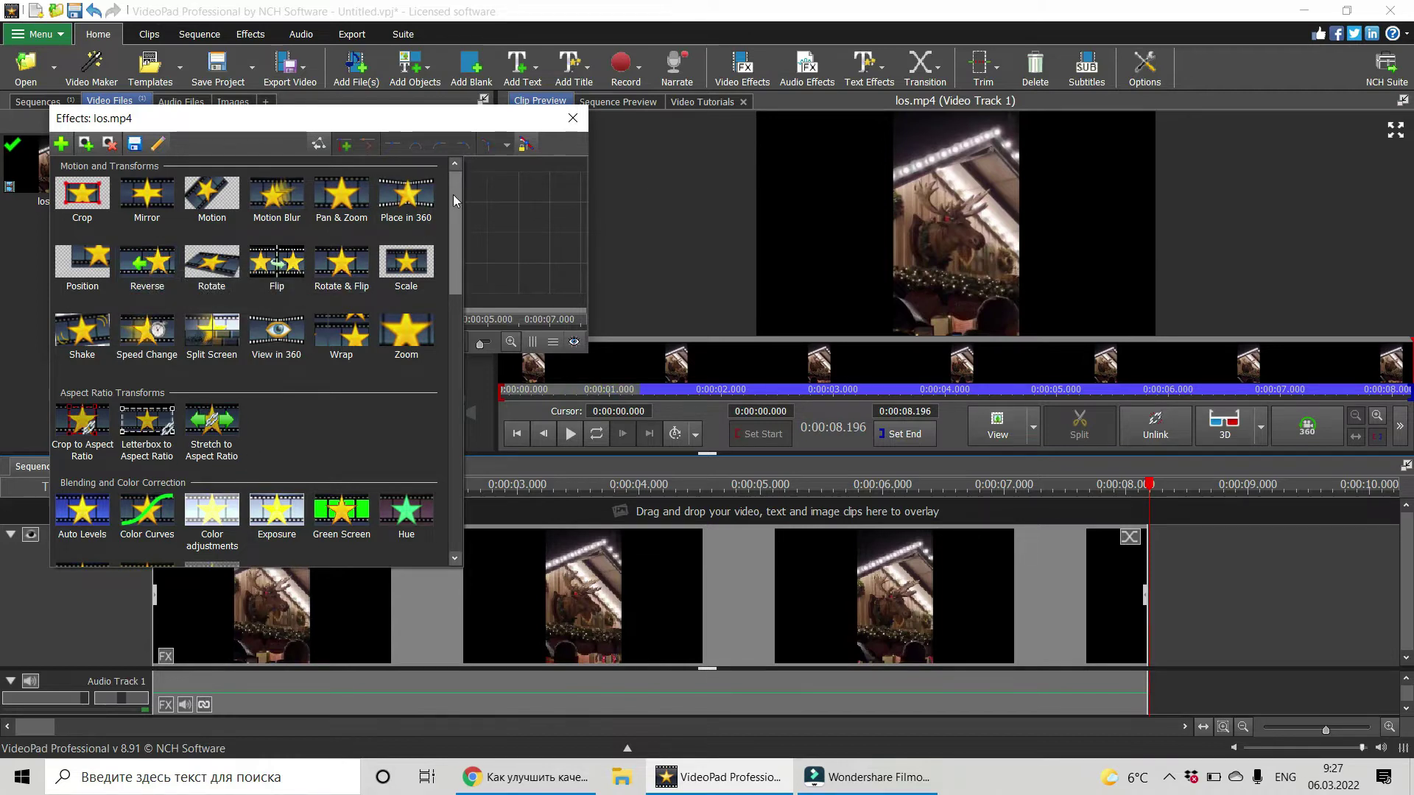
mouse_move(453, 194)
mouse_down()
mouse_move(456, 443)
mouse_move(444, 329)
mouse_move(457, 188)
mouse_move(450, 217)
mouse_up()
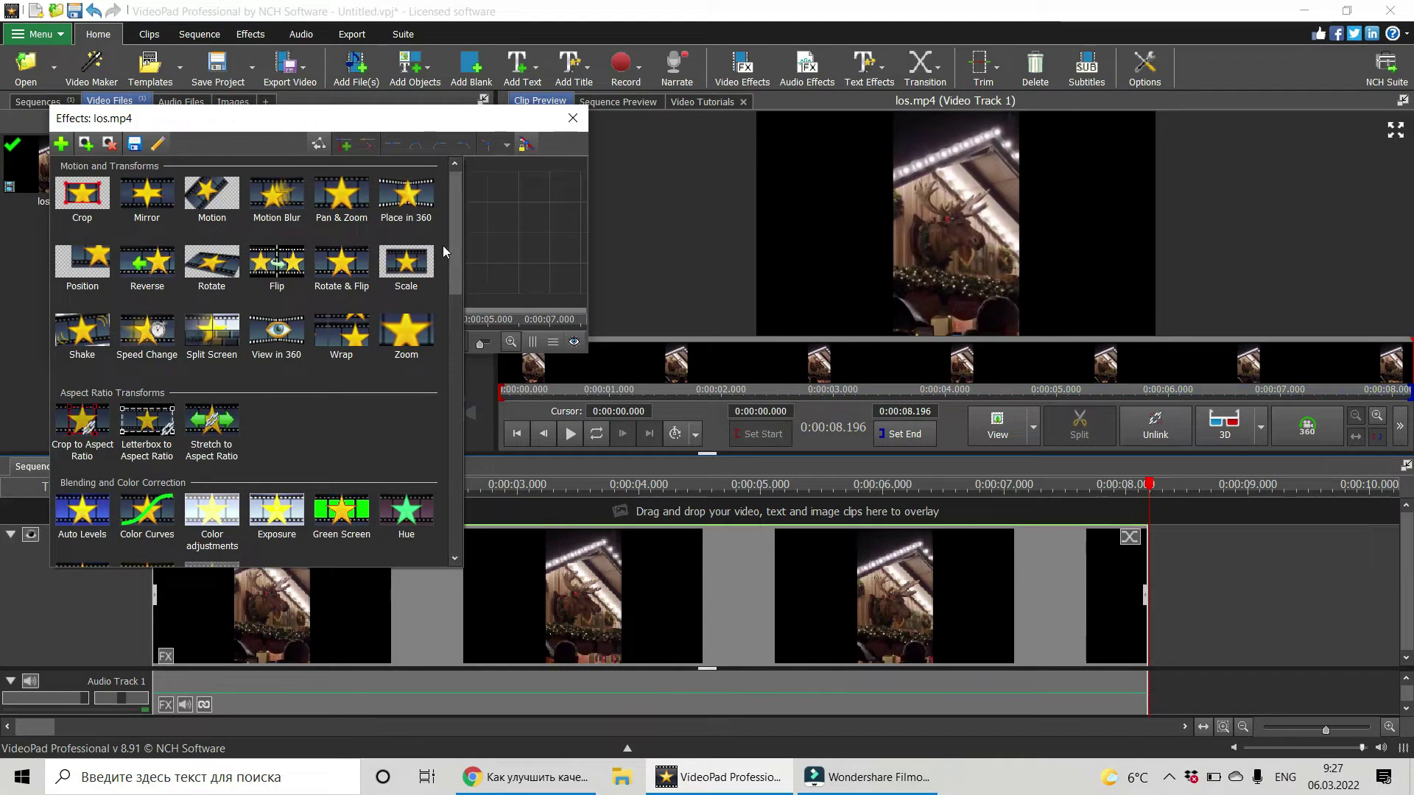
scroll(460, 303, down, 3)
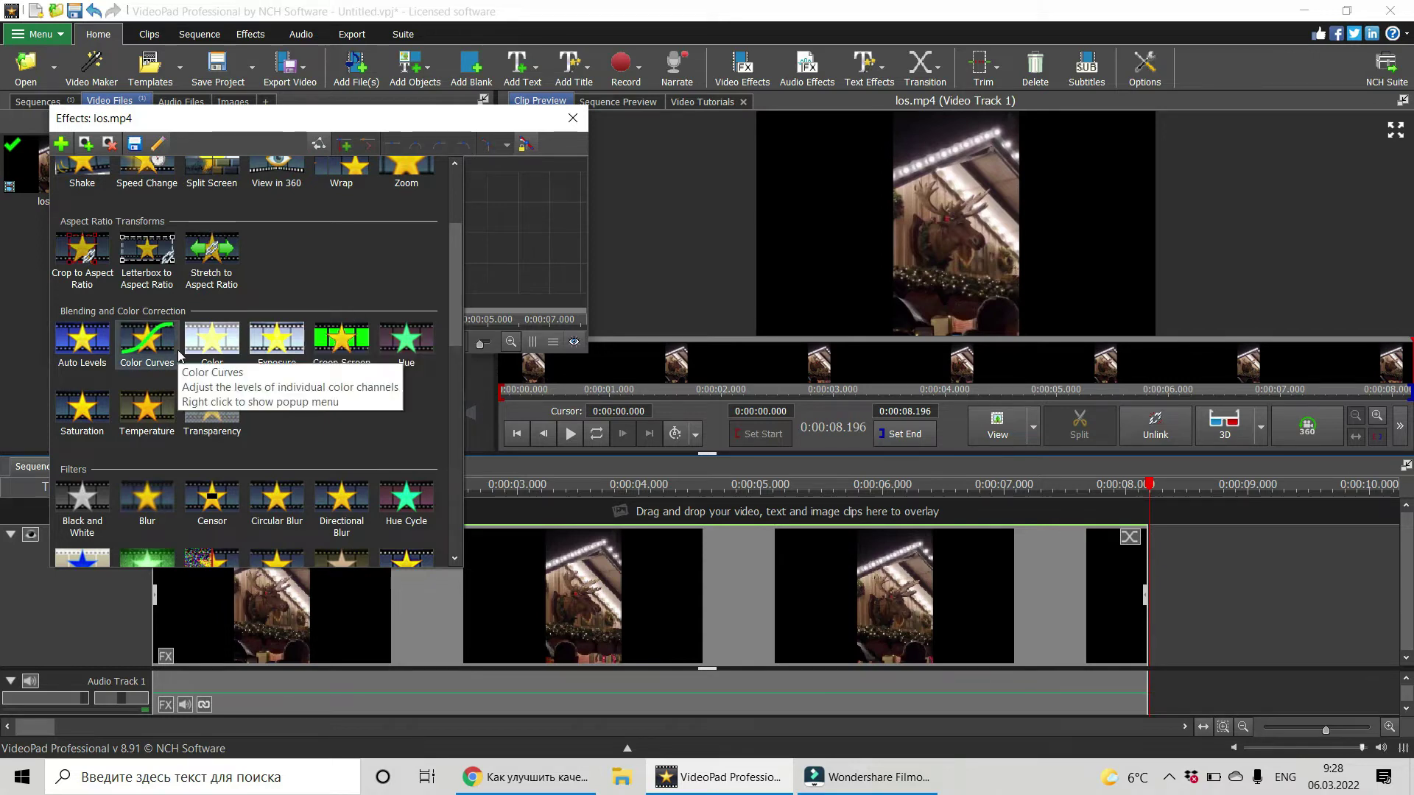
Step: Add a Color adjustments effect to los.mp4 and set its Brightness to 51.00
click(199, 337)
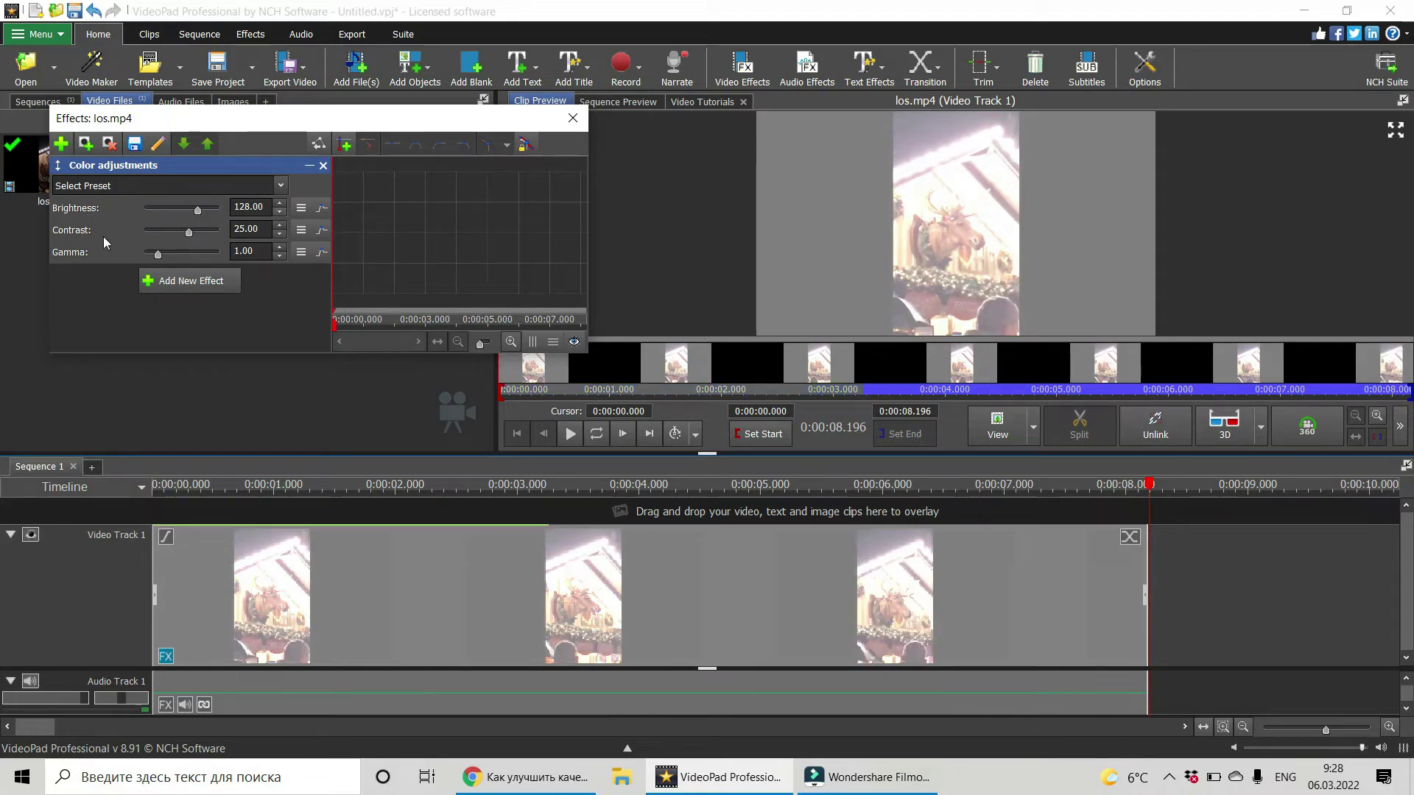
click(200, 211)
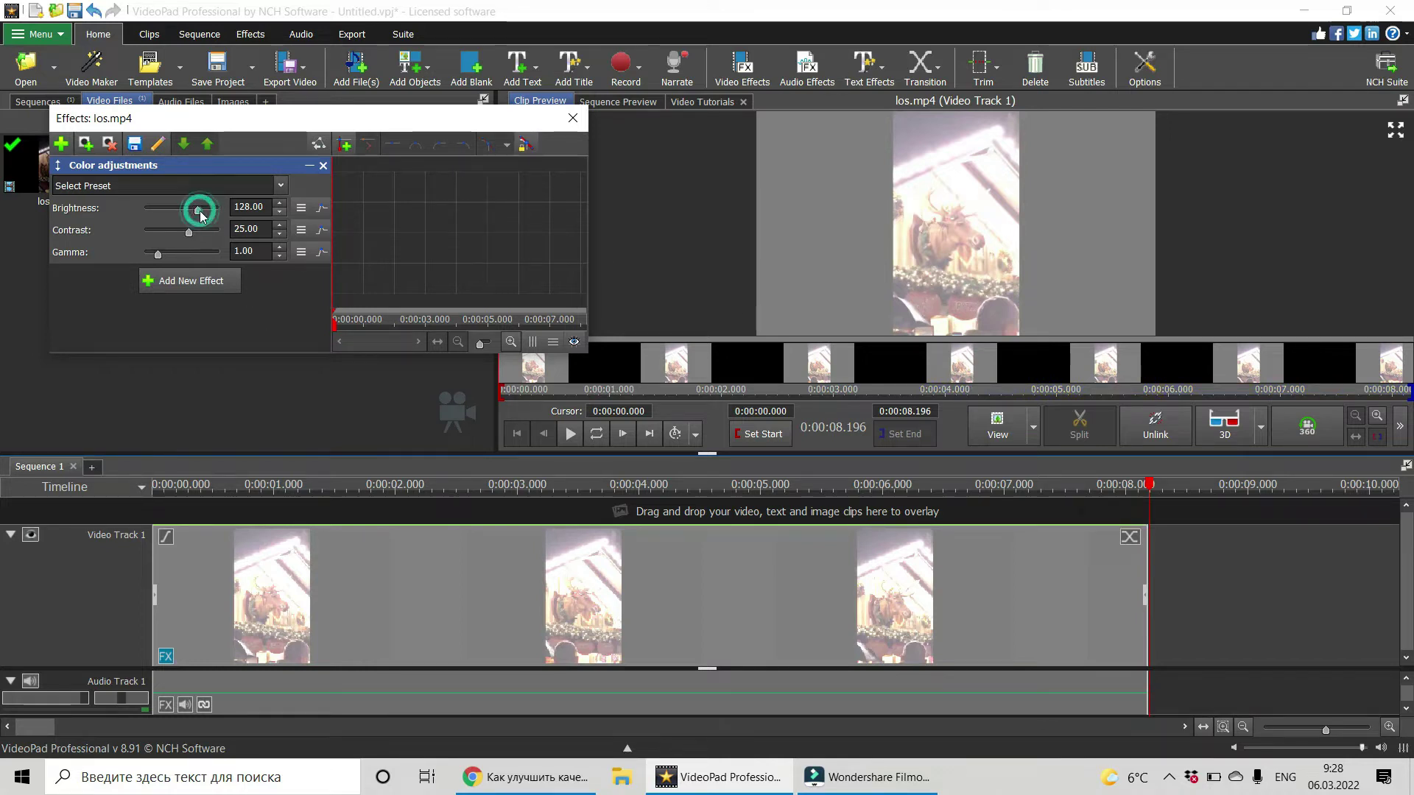
drag(200, 211, 197, 210)
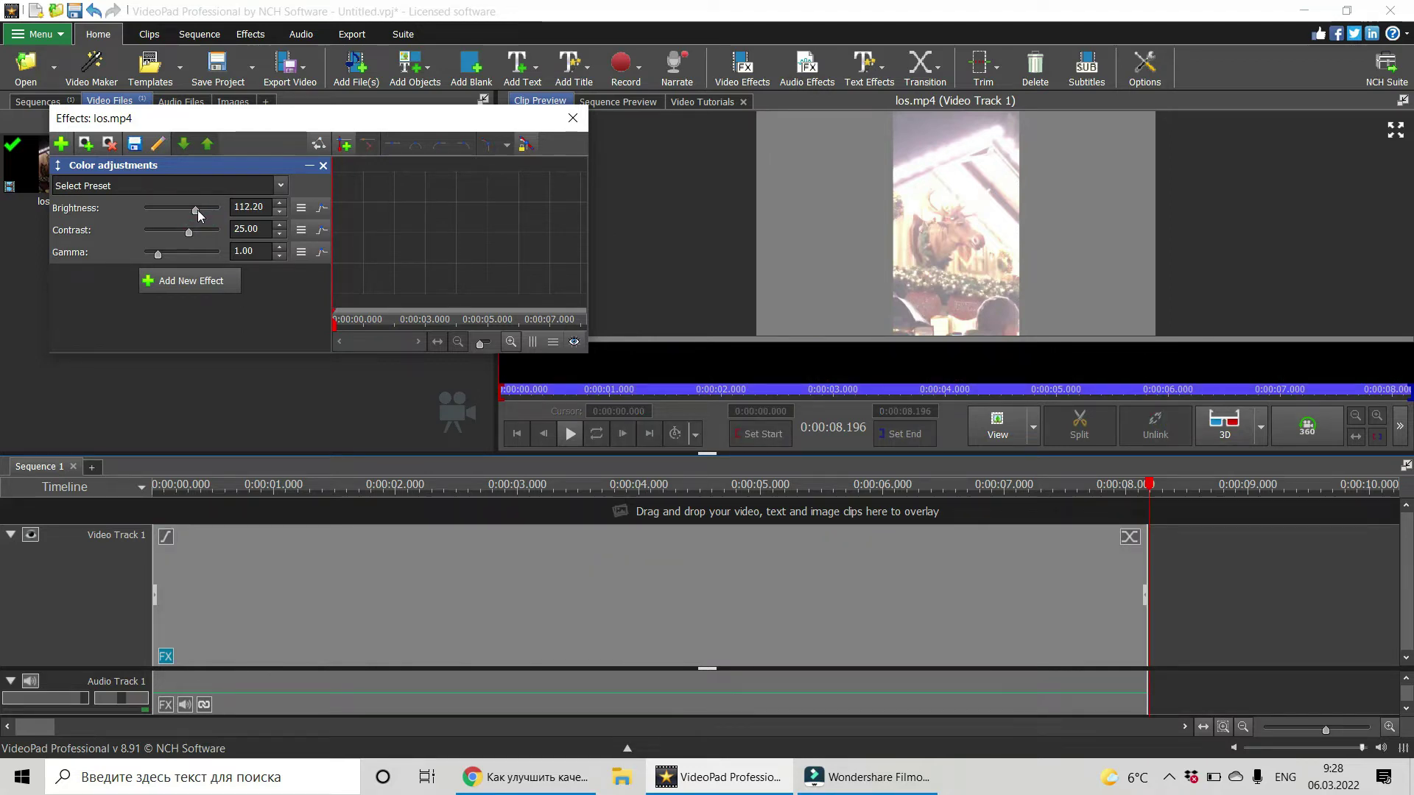
drag(196, 210, 191, 210)
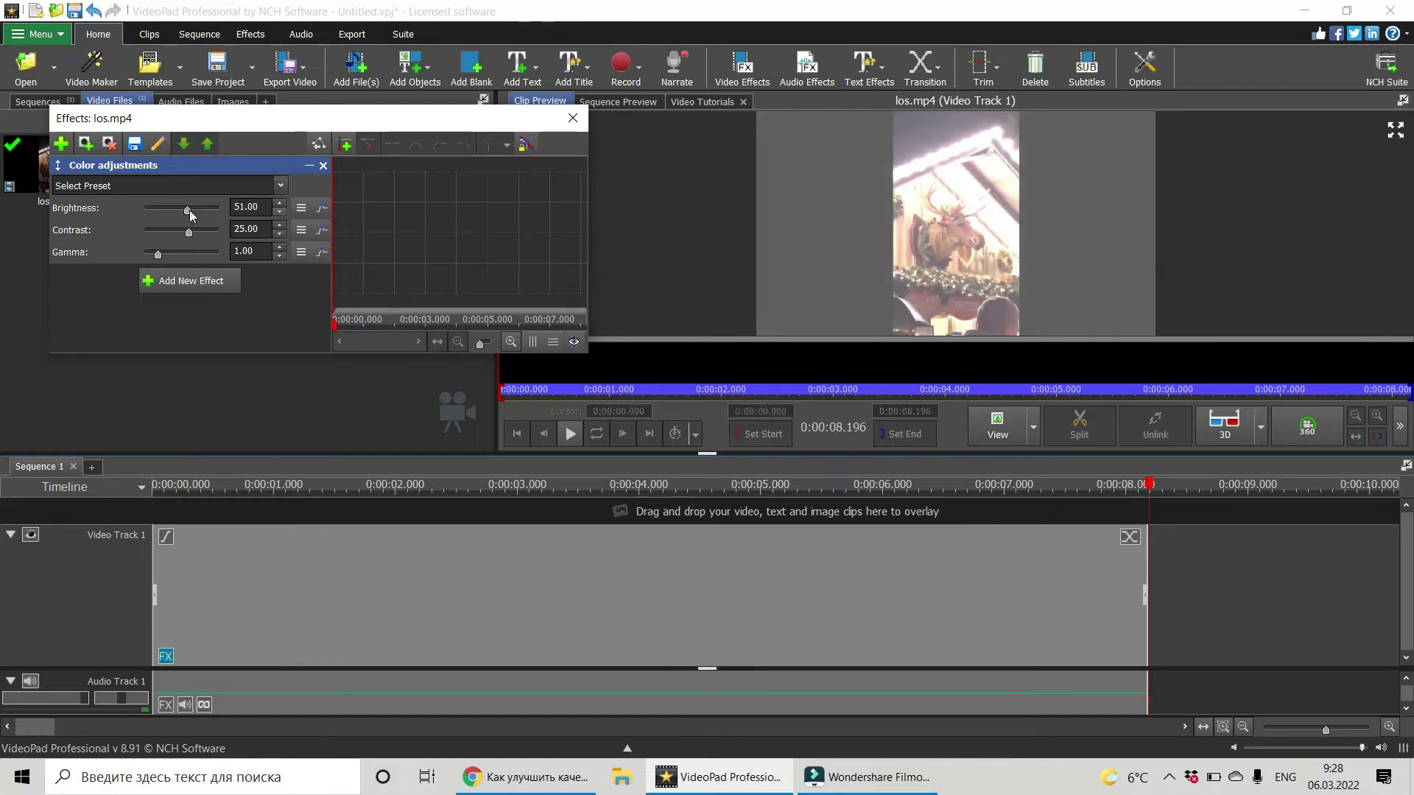
drag(189, 210, 188, 211)
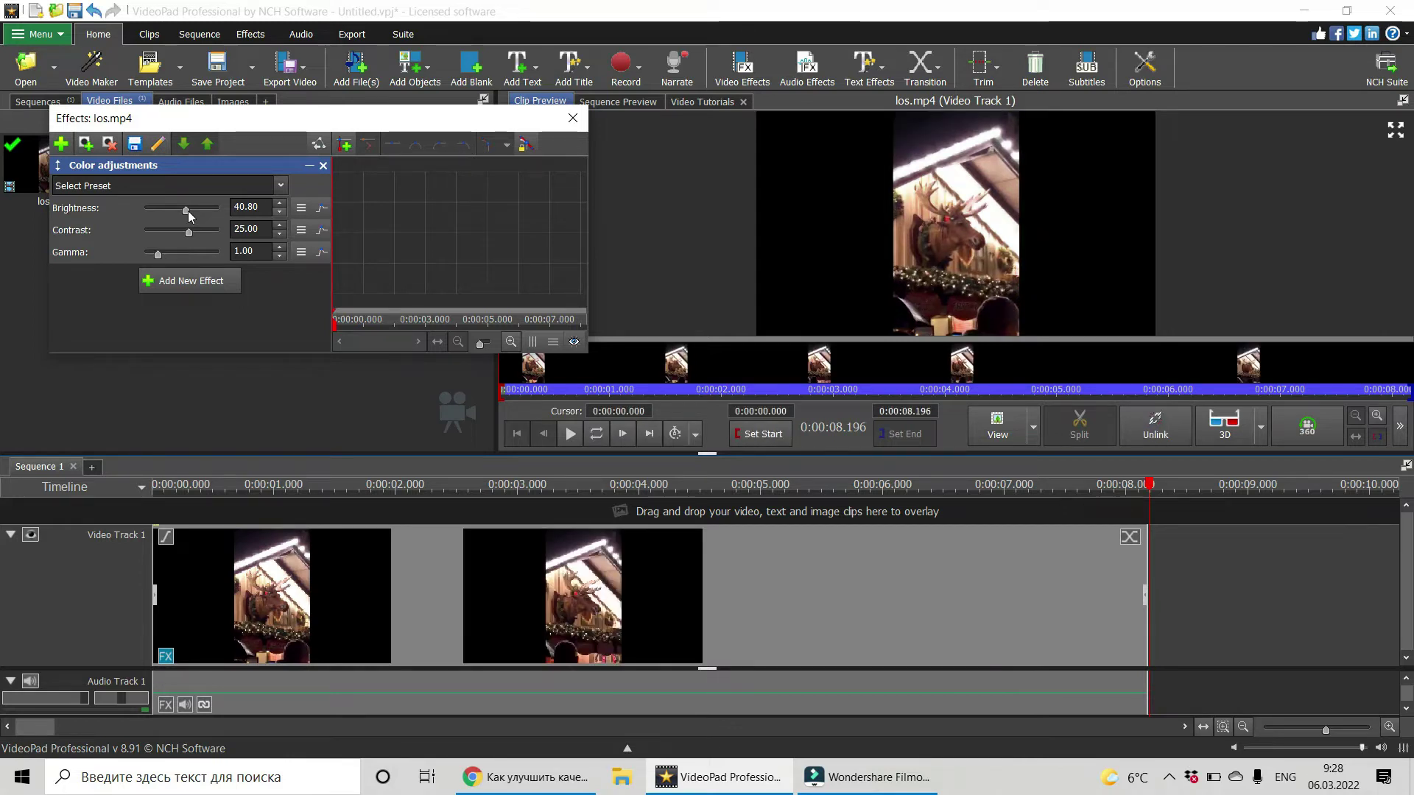
click(188, 210)
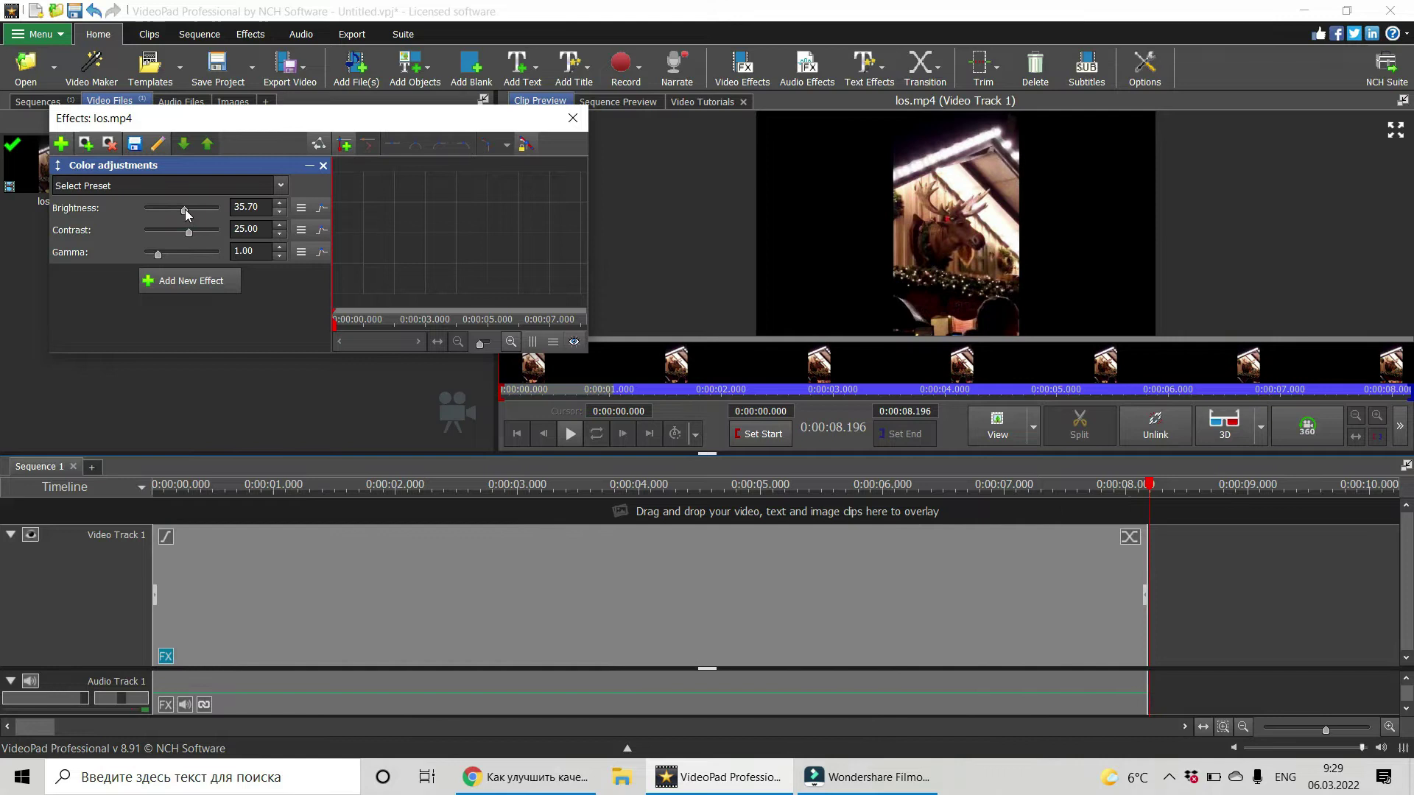
drag(187, 209, 183, 211)
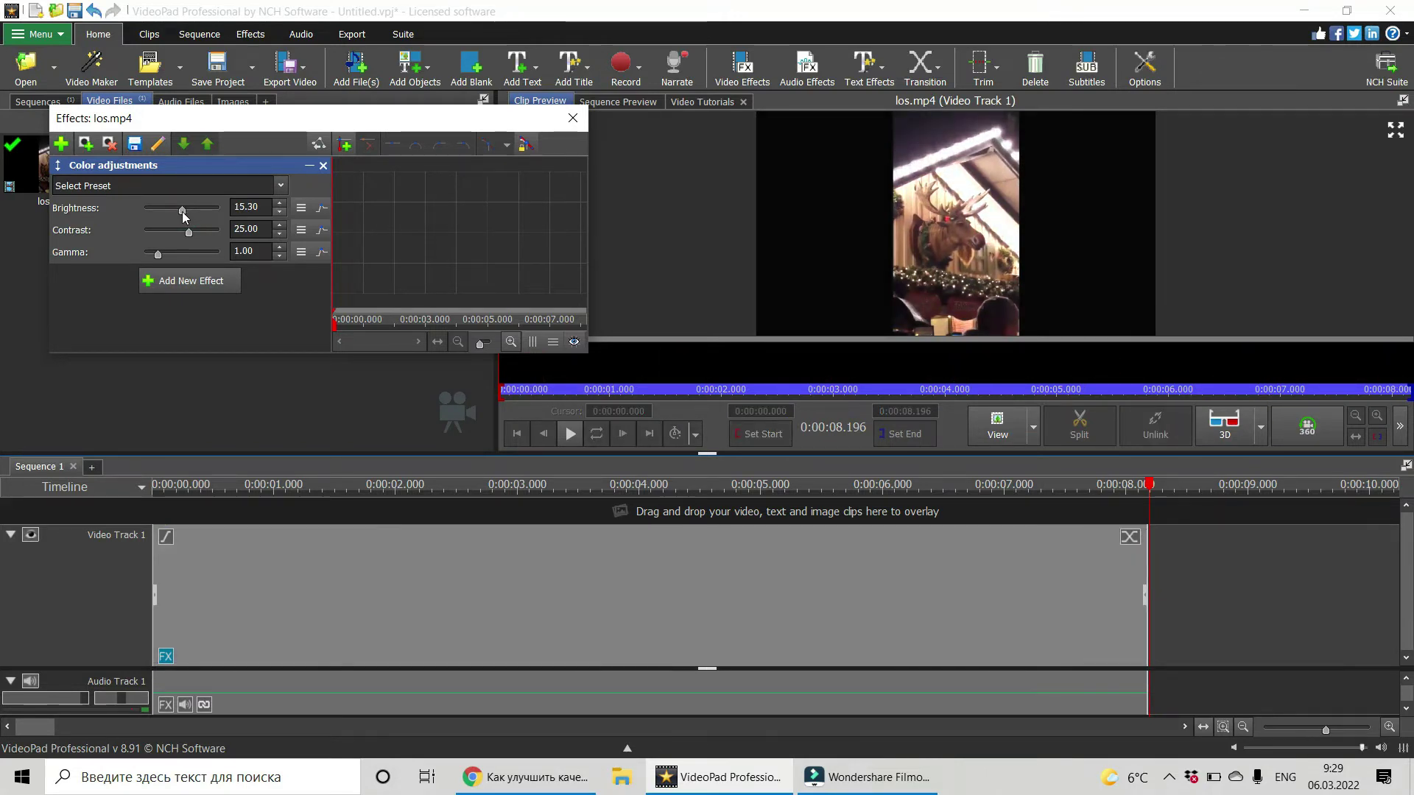
drag(182, 211, 187, 211)
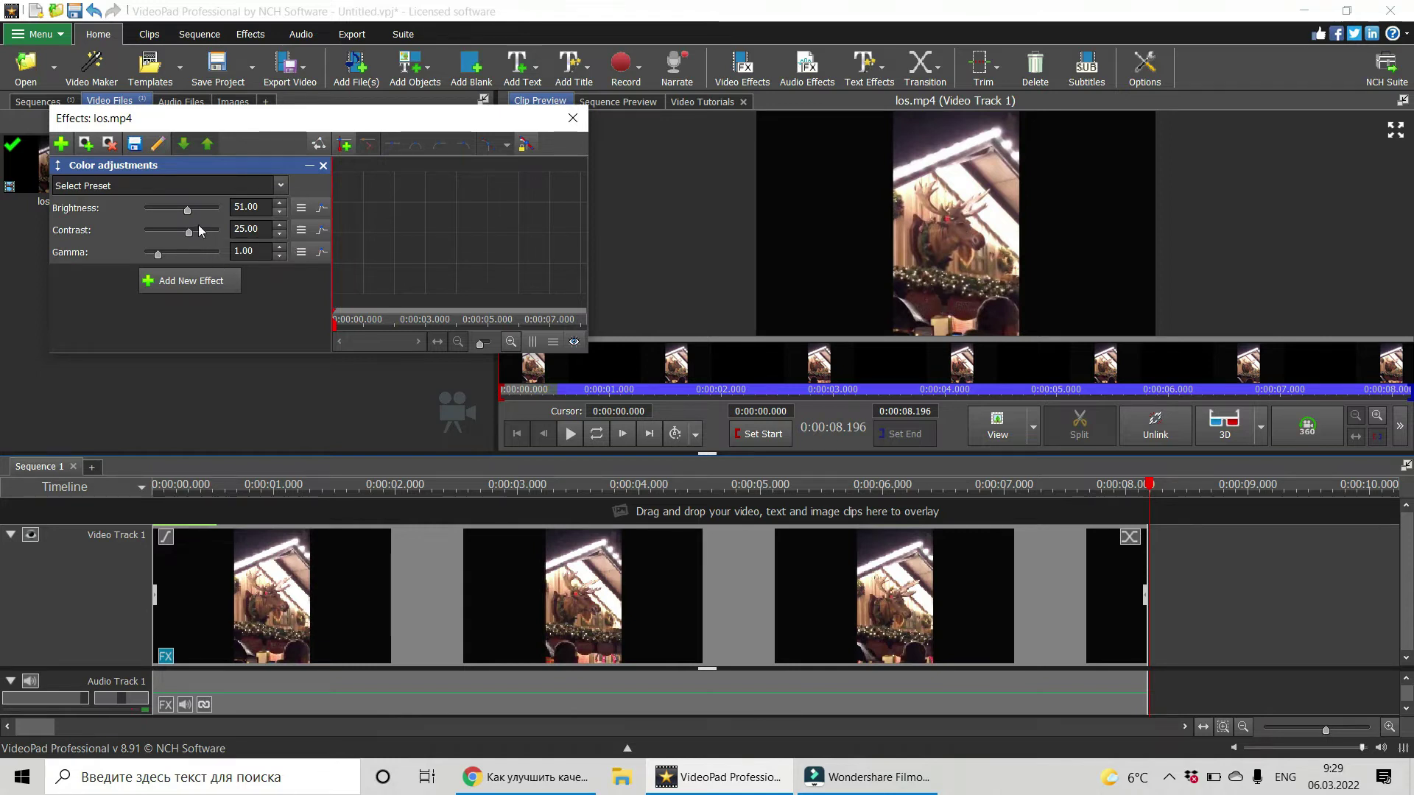
Step: Set contrast to 28 and review the color-corrected clip in full-screen preview
mouse_move(189, 236)
mouse_down()
mouse_move(166, 239)
mouse_move(207, 237)
mouse_move(191, 236)
mouse_up()
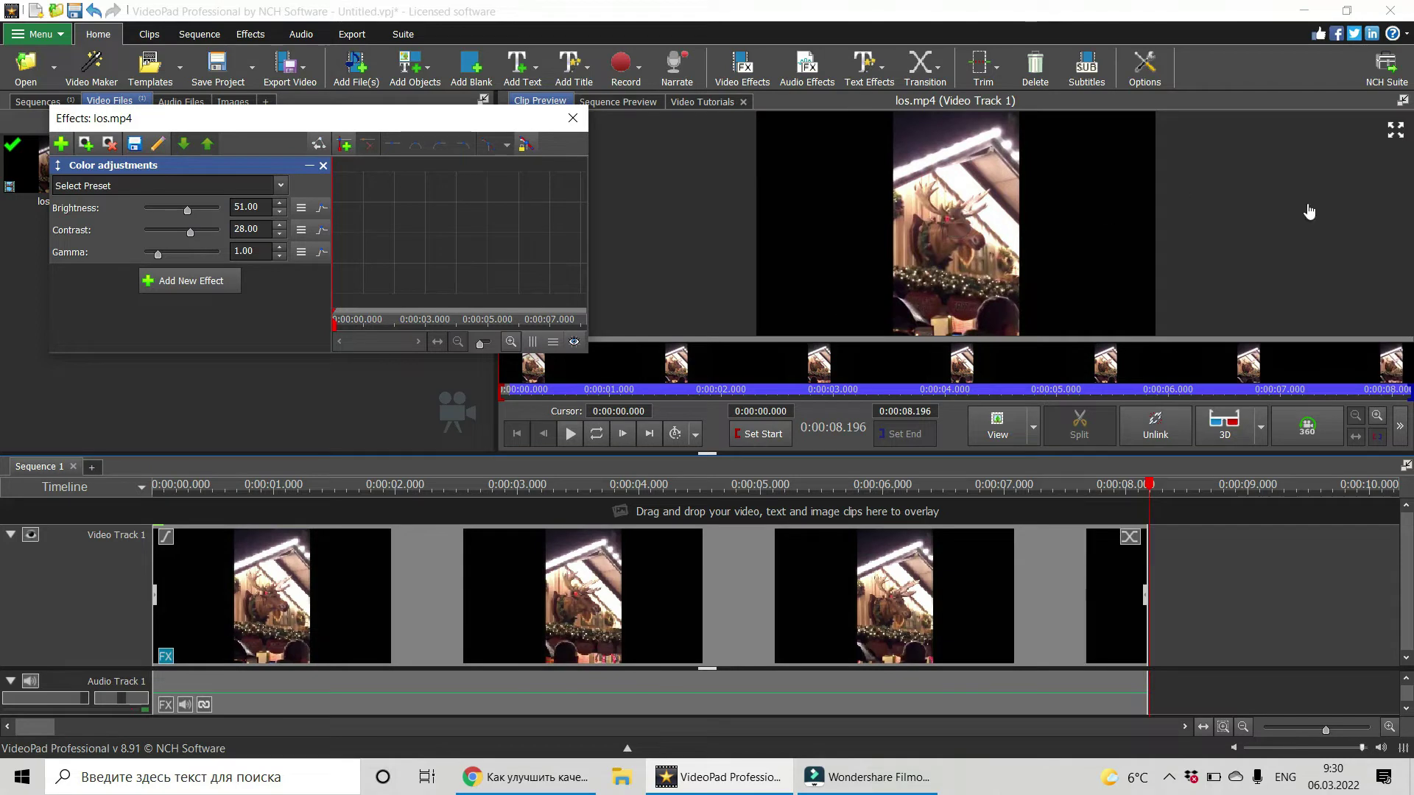
click(910, 293)
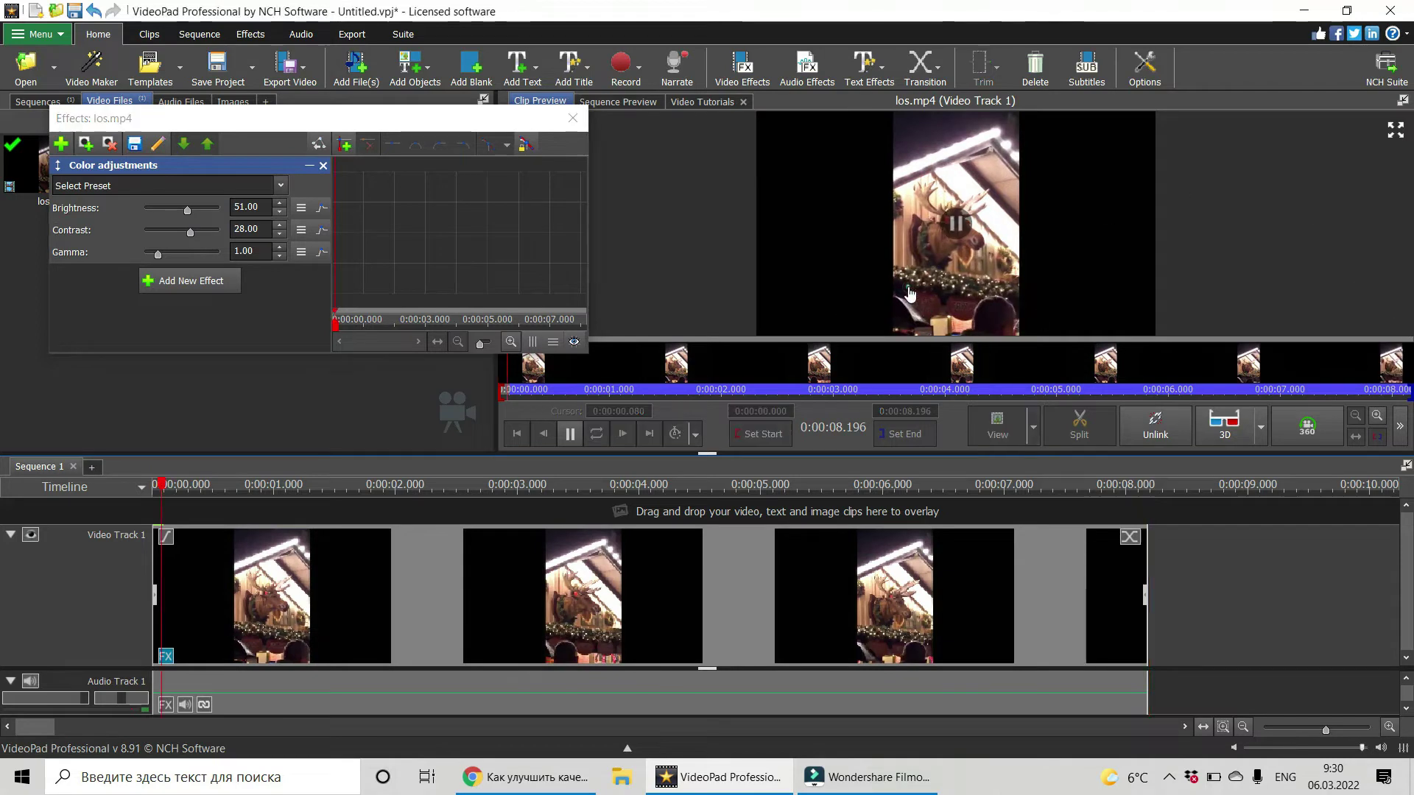
click(1393, 131)
click(697, 335)
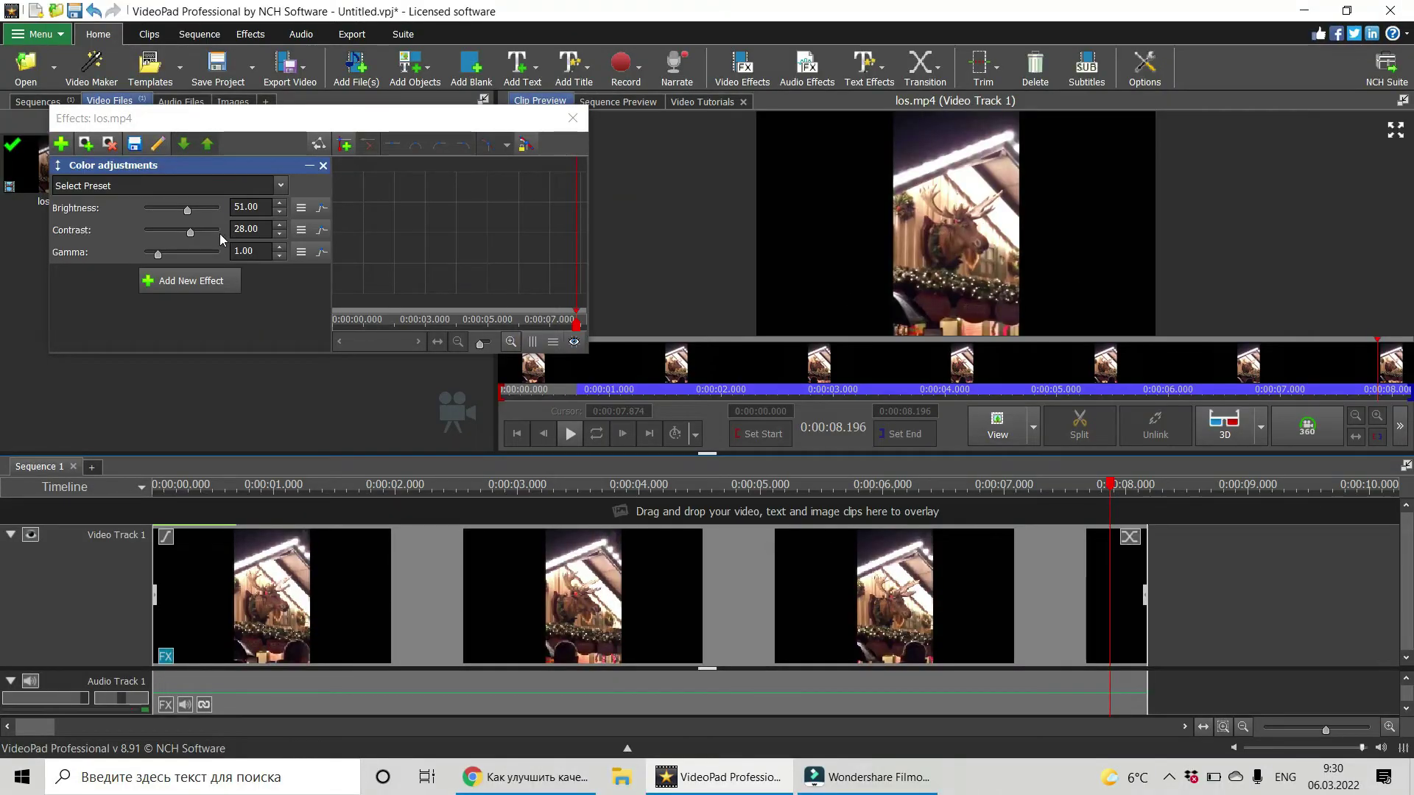
Step: Raise the Color adjustments contrast from 28 to 52
click(190, 234)
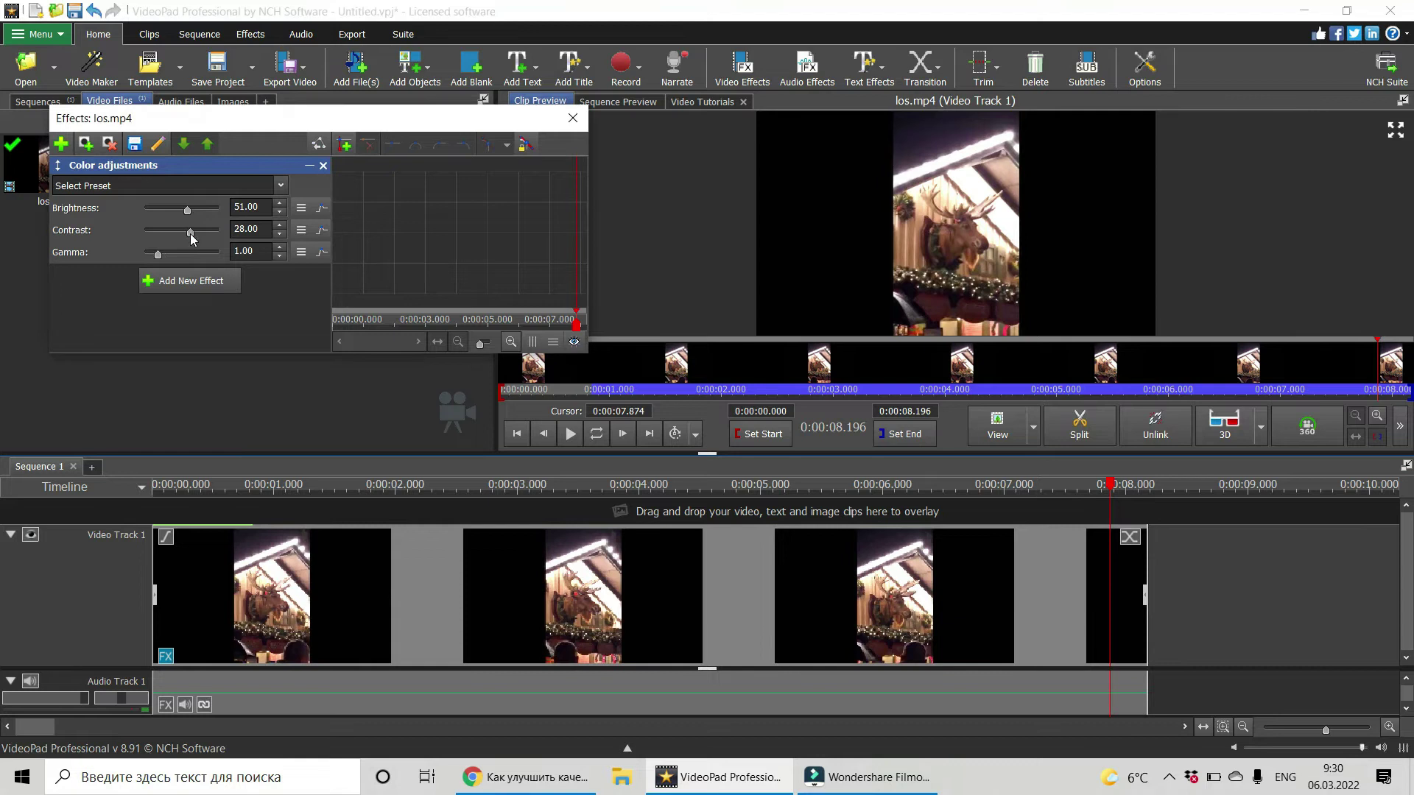
drag(190, 232, 198, 232)
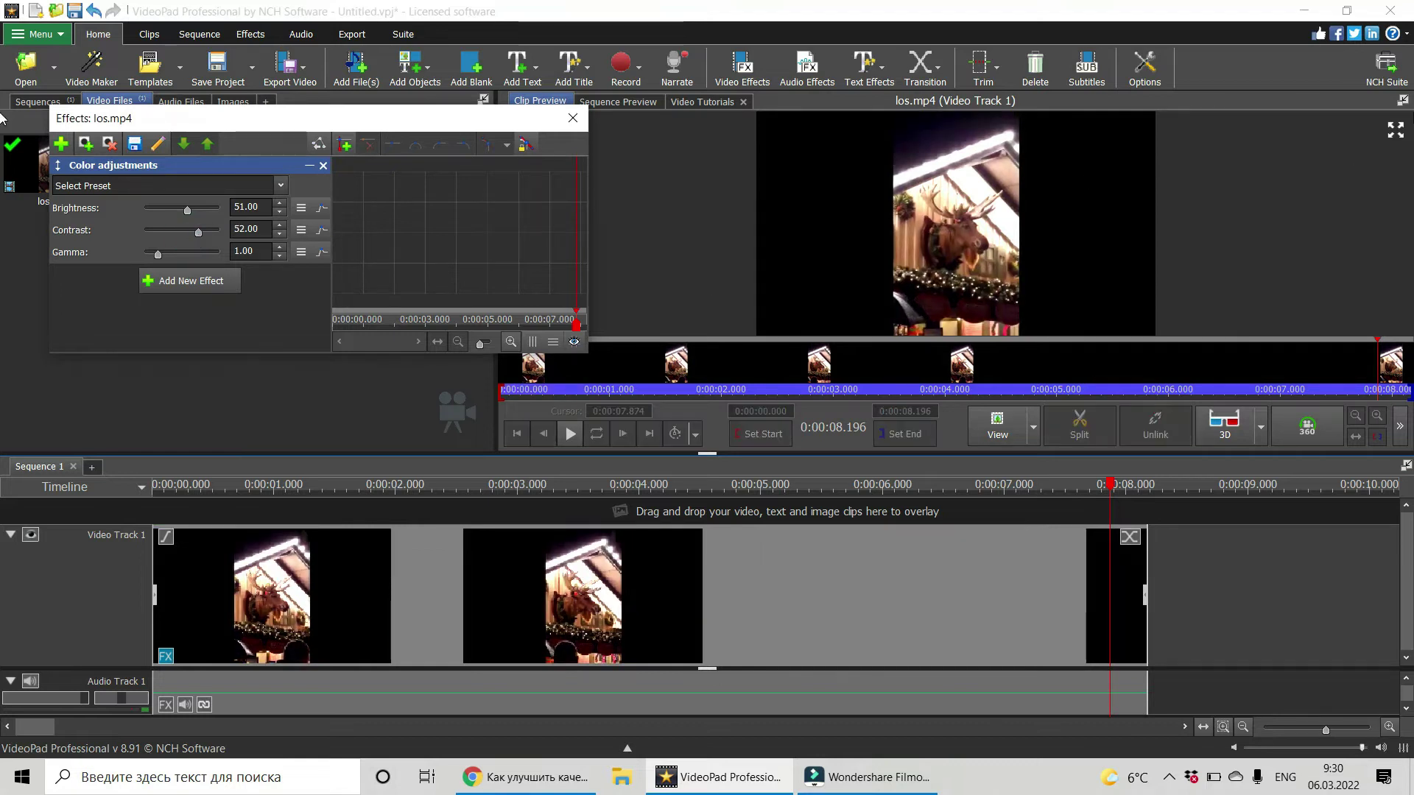
click(1397, 131)
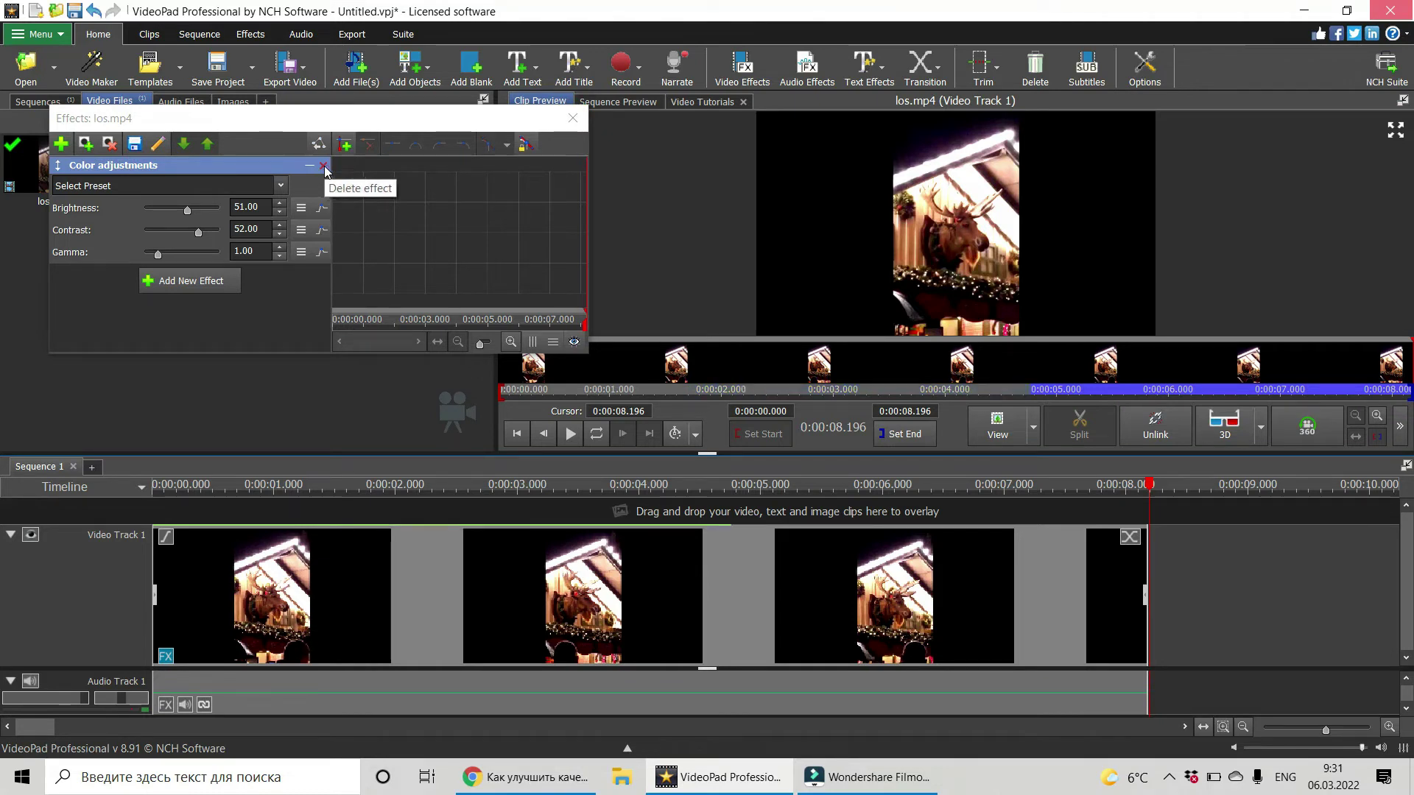
Step: Close the Effects: los.mp4 dialog, keeping Brightness 51 and Contrast 52
click(572, 118)
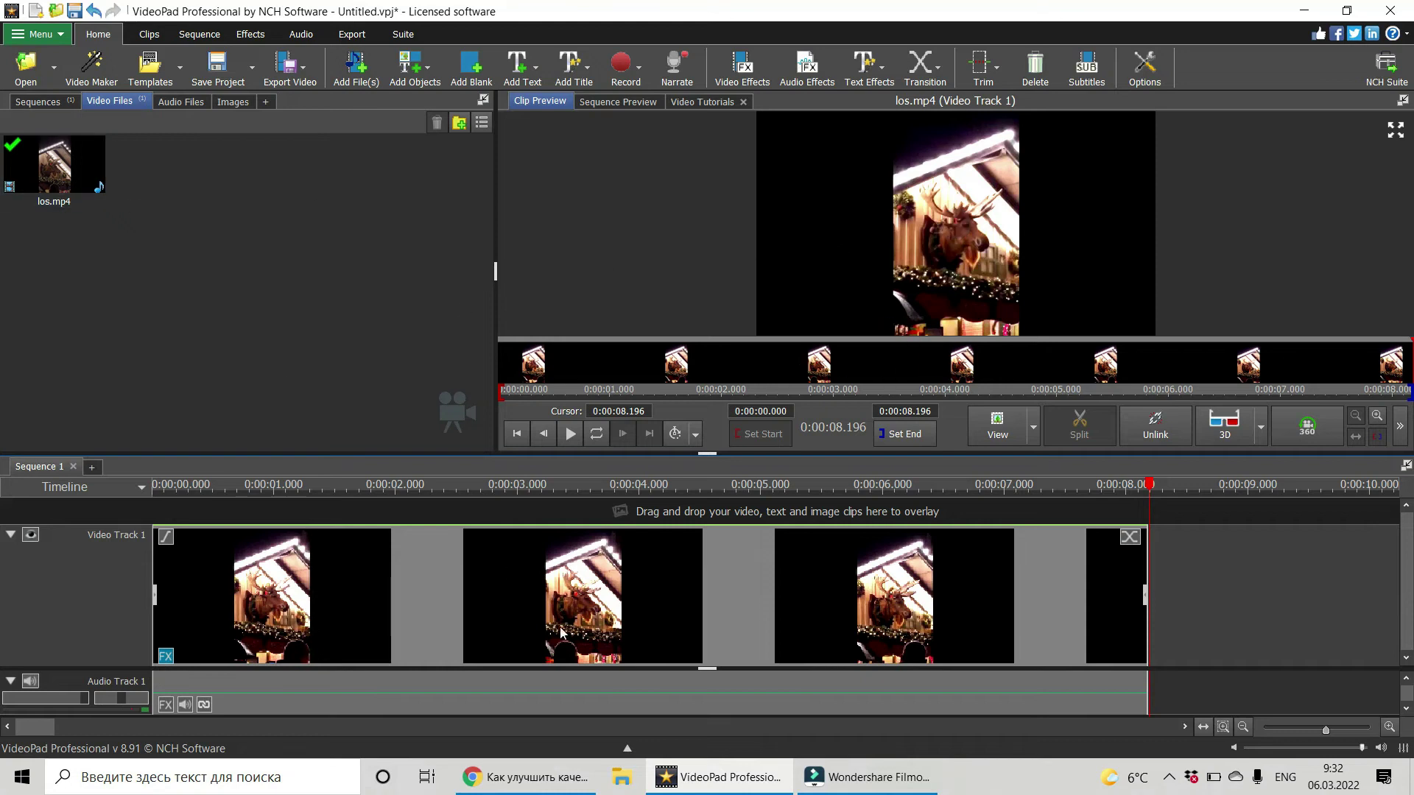
Step: Add a Zoom effect to los.mp4 with its aspect ratio locked to 16:9
right_click(367, 580)
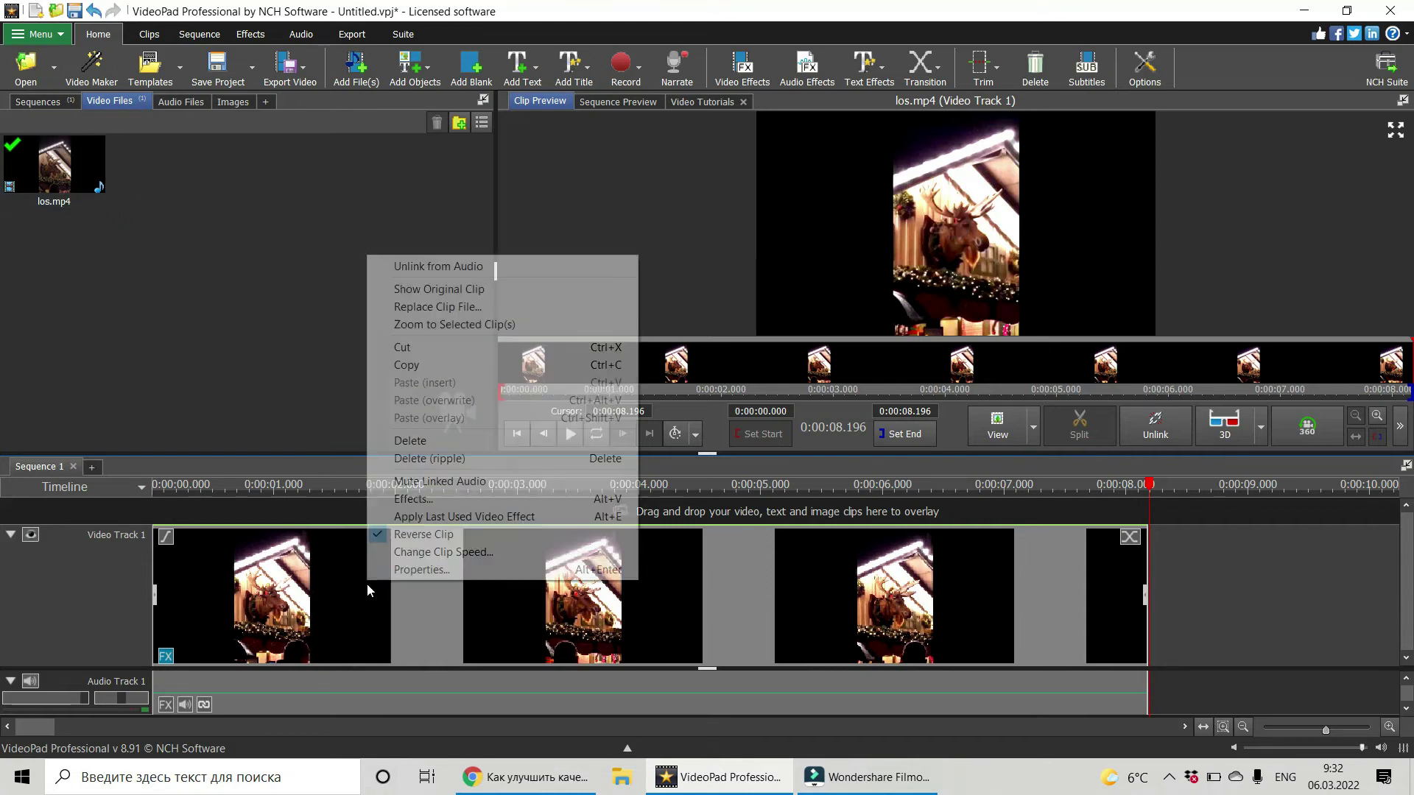
click(409, 497)
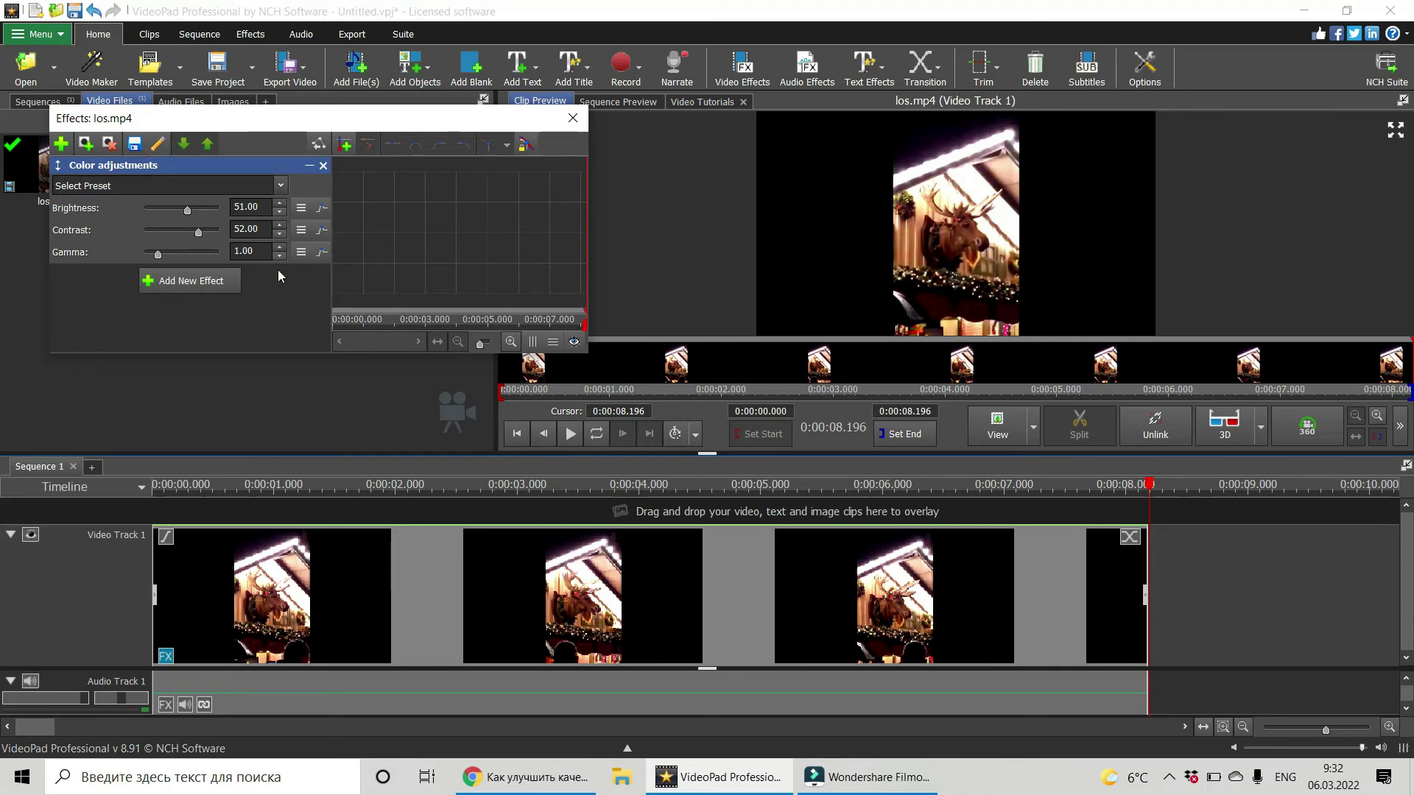
click(149, 287)
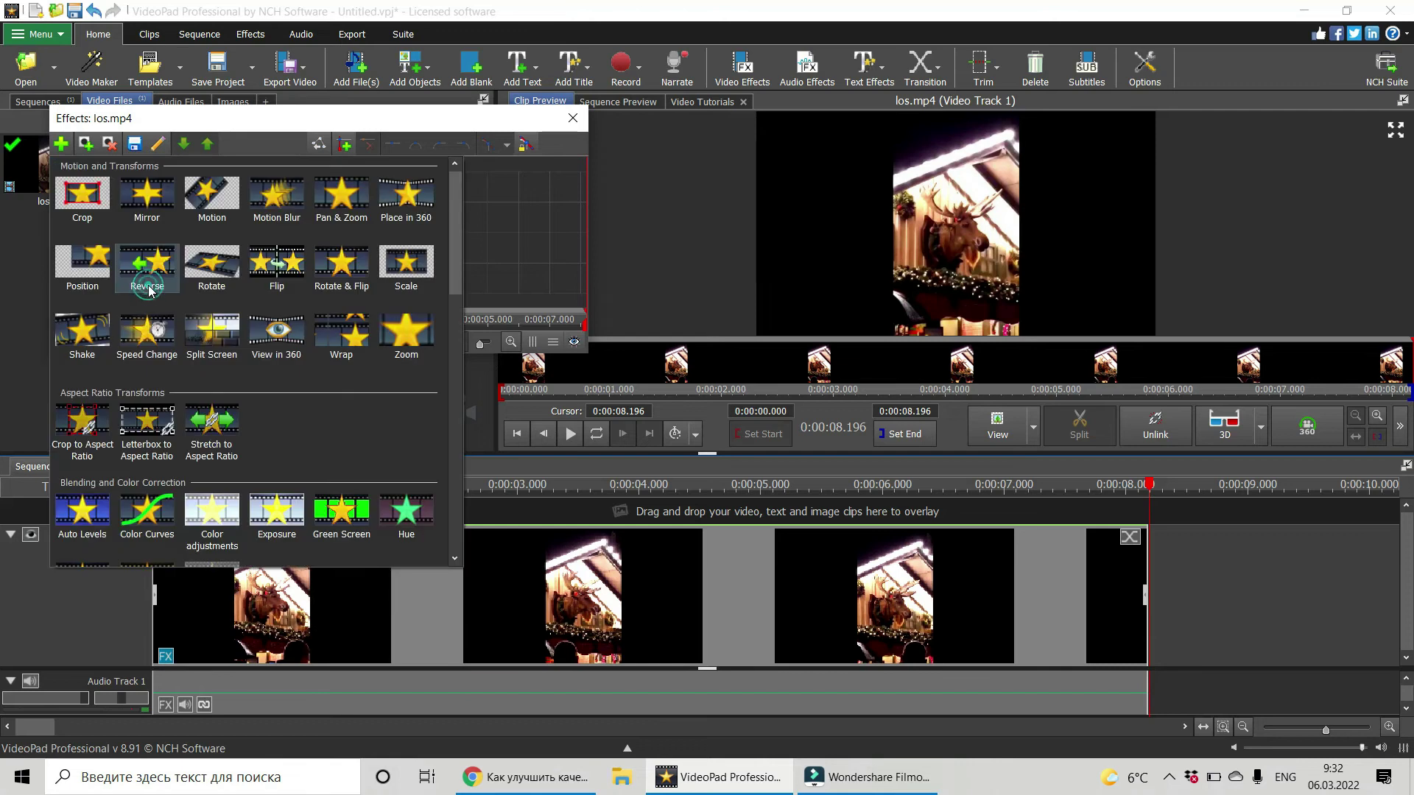
click(403, 341)
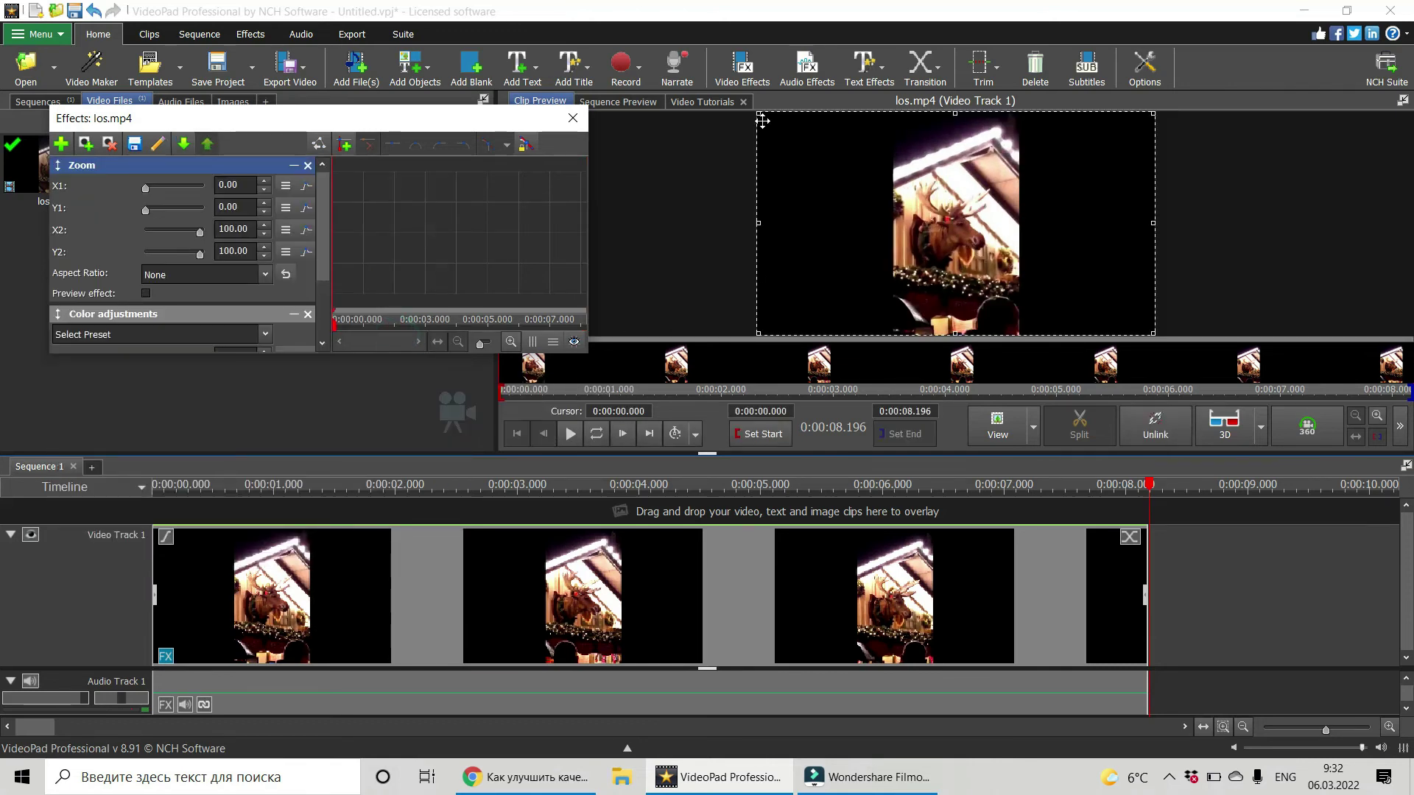
click(228, 274)
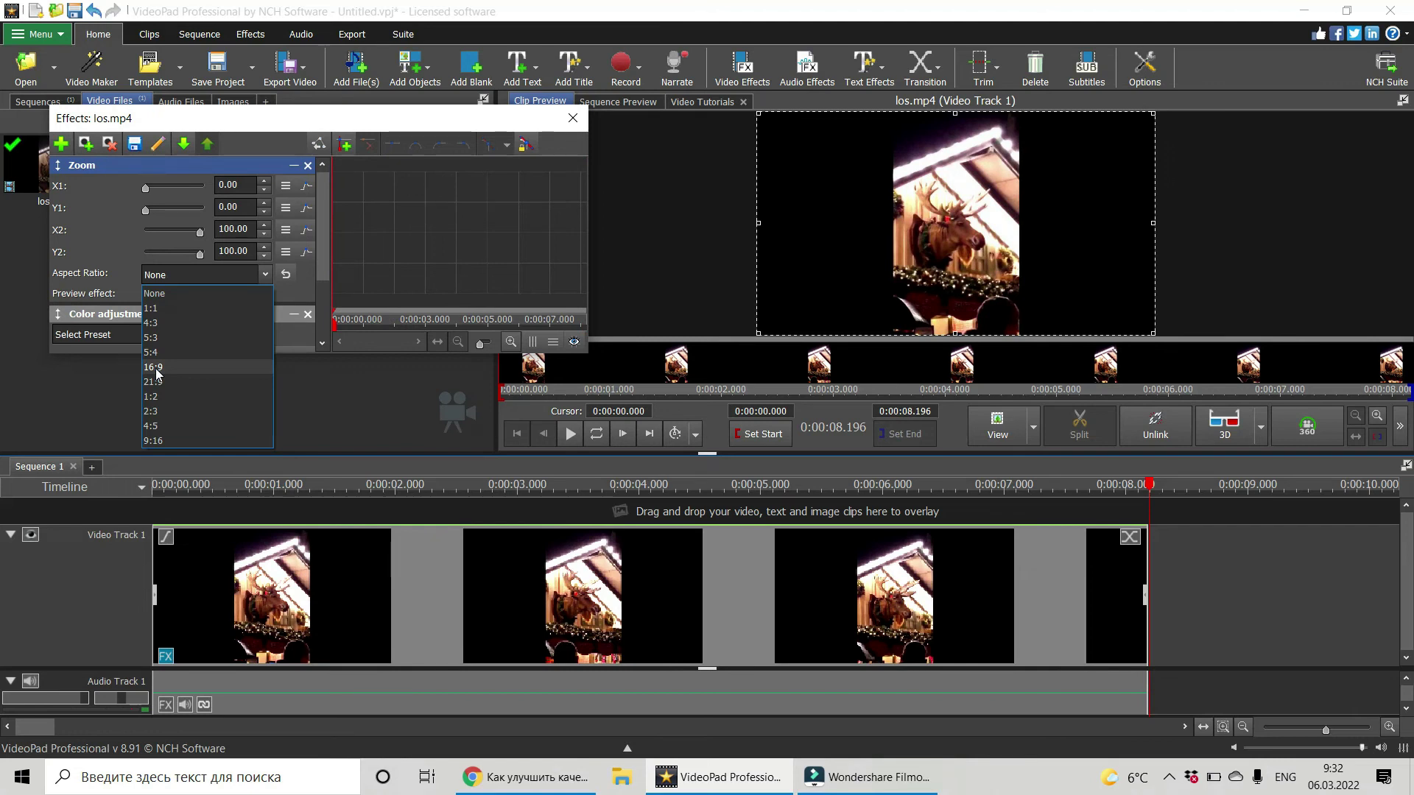
click(155, 366)
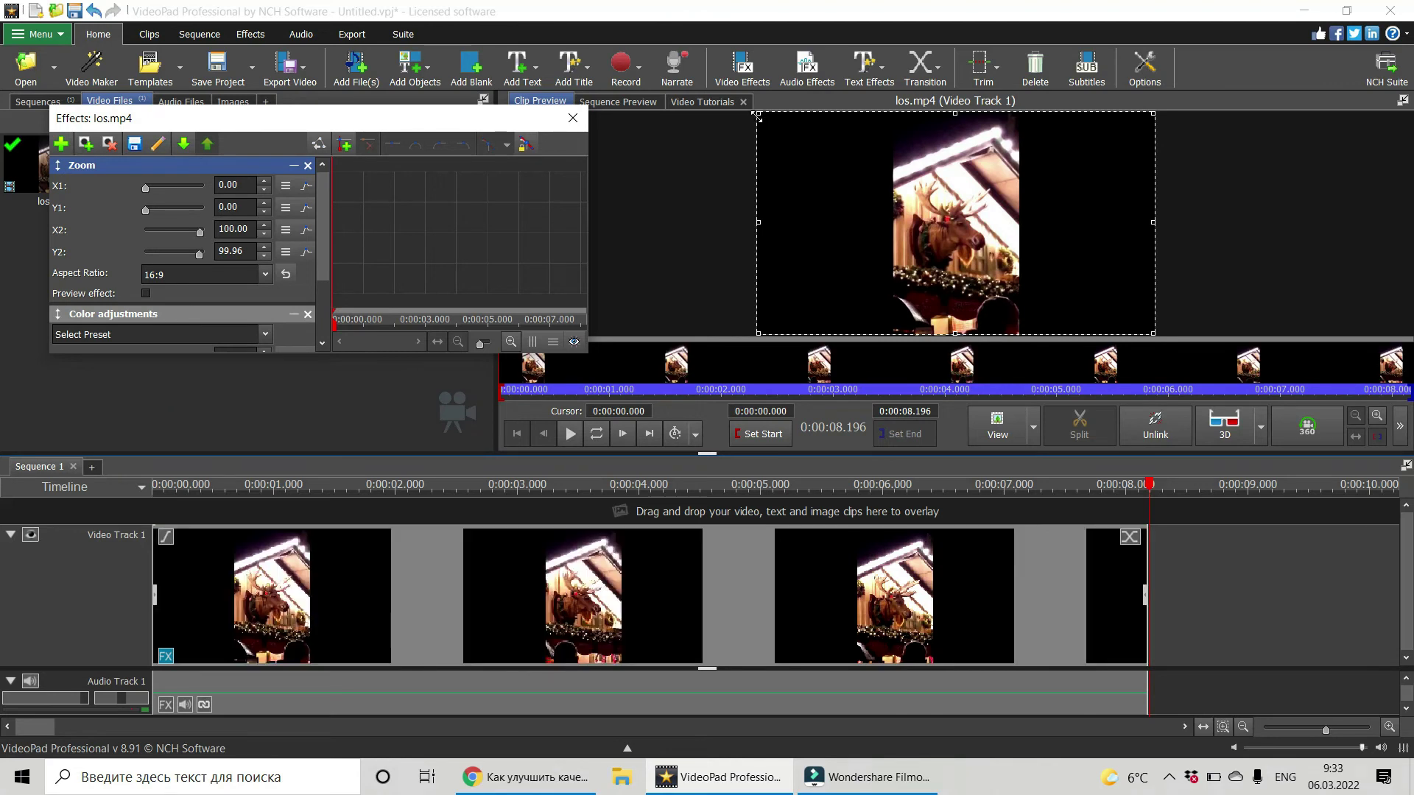
Step: Resize the zoom area to X1 33.95, Y1 35.28, X2 66.61, Y2 67.92 around the head
drag(757, 115, 821, 131)
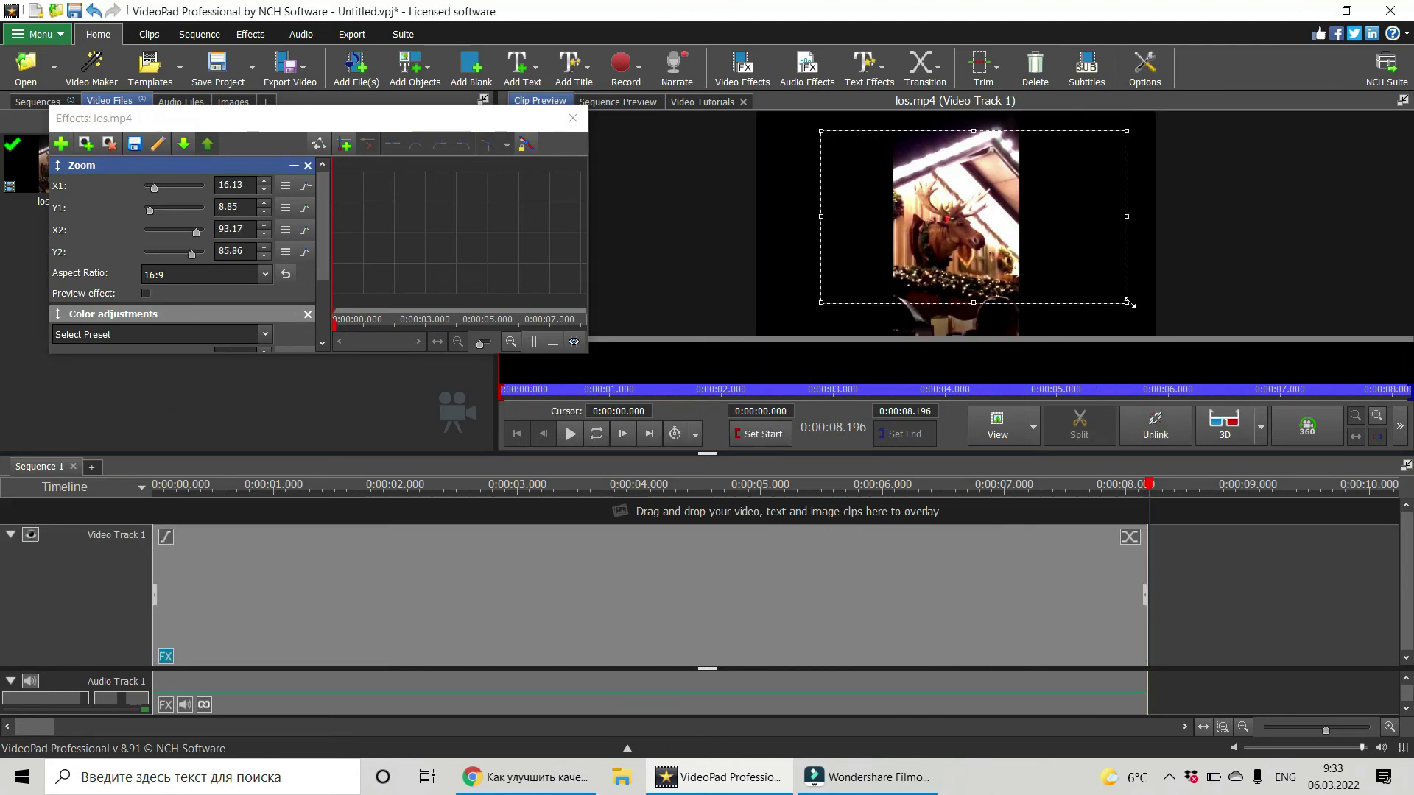
drag(1129, 302, 1034, 274)
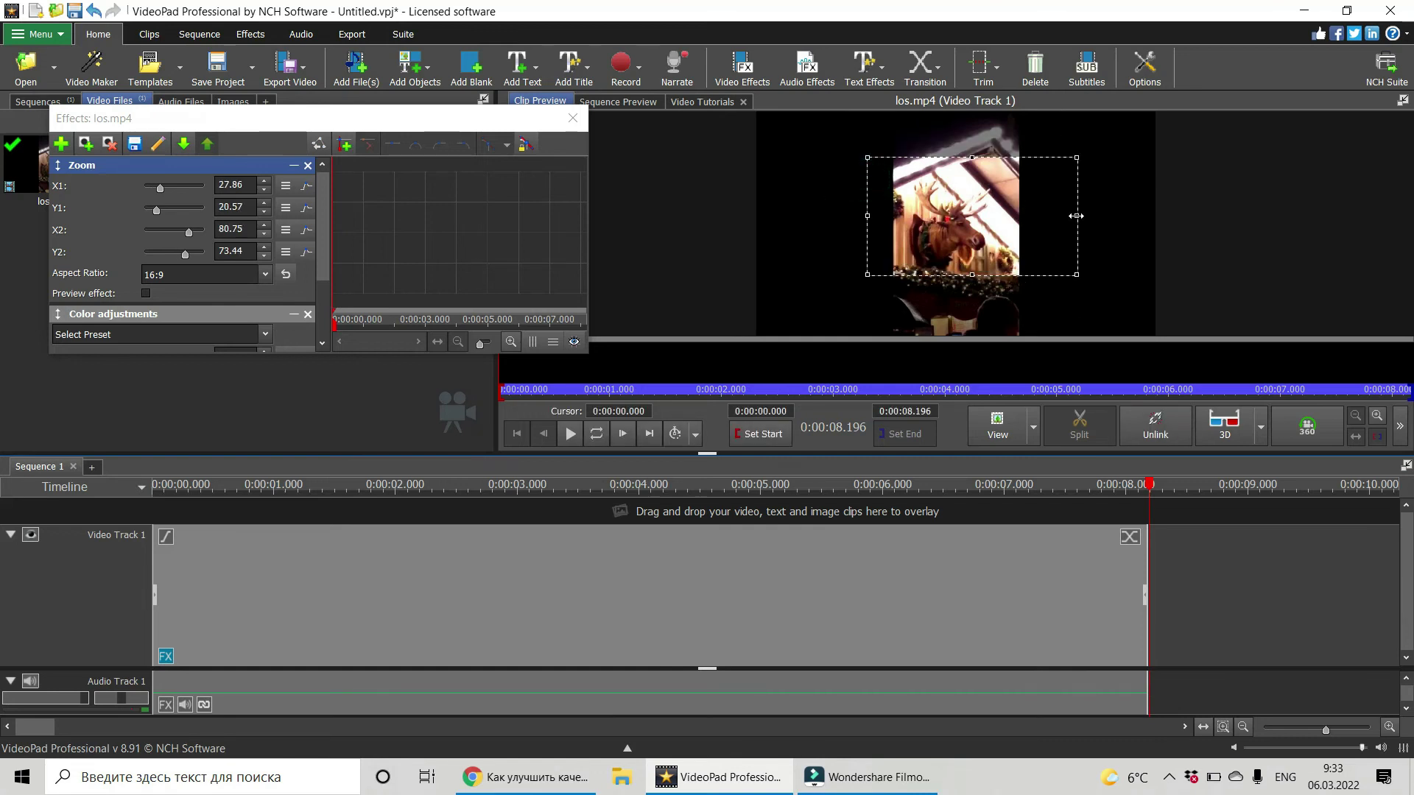
drag(1076, 216, 1030, 239)
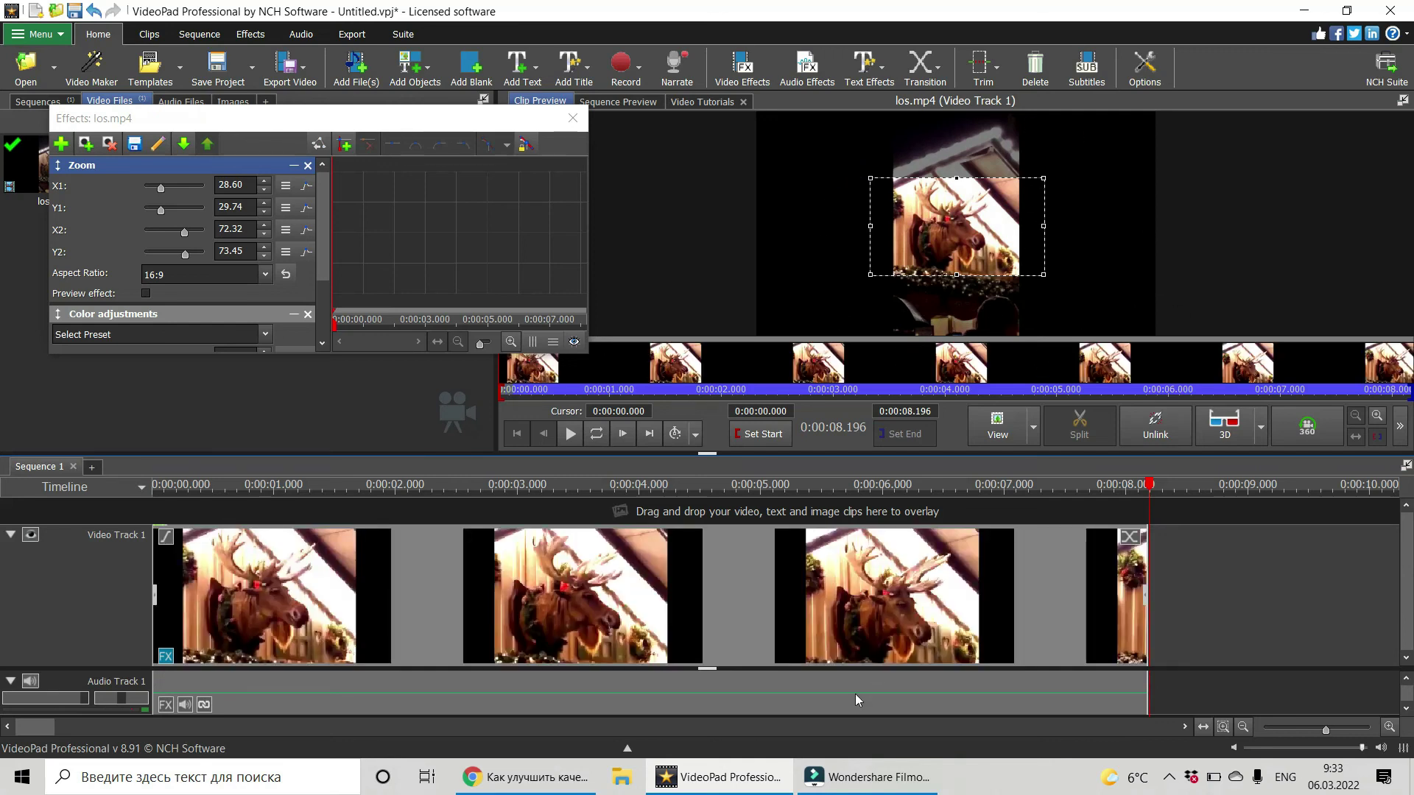
drag(1049, 234, 1024, 237)
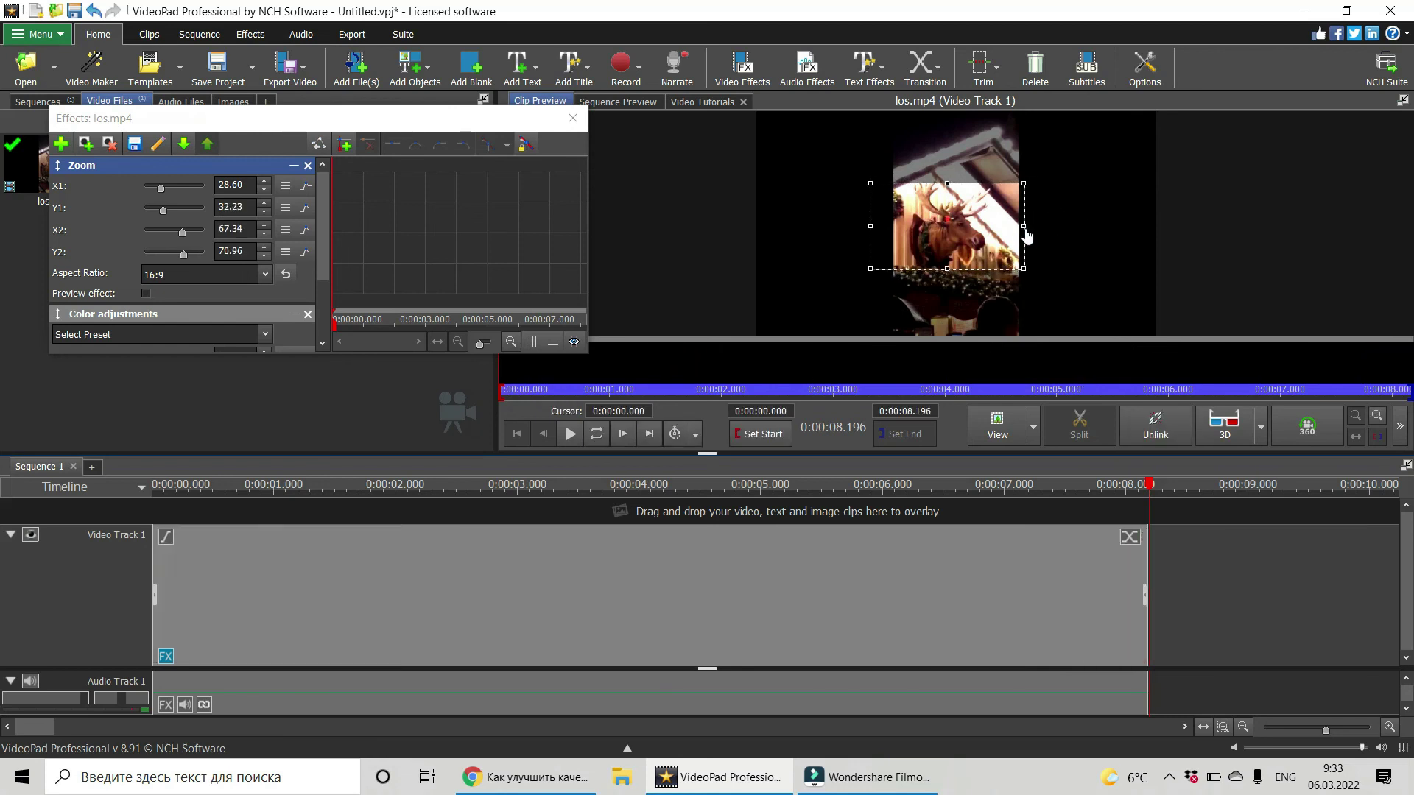
drag(869, 231, 892, 229)
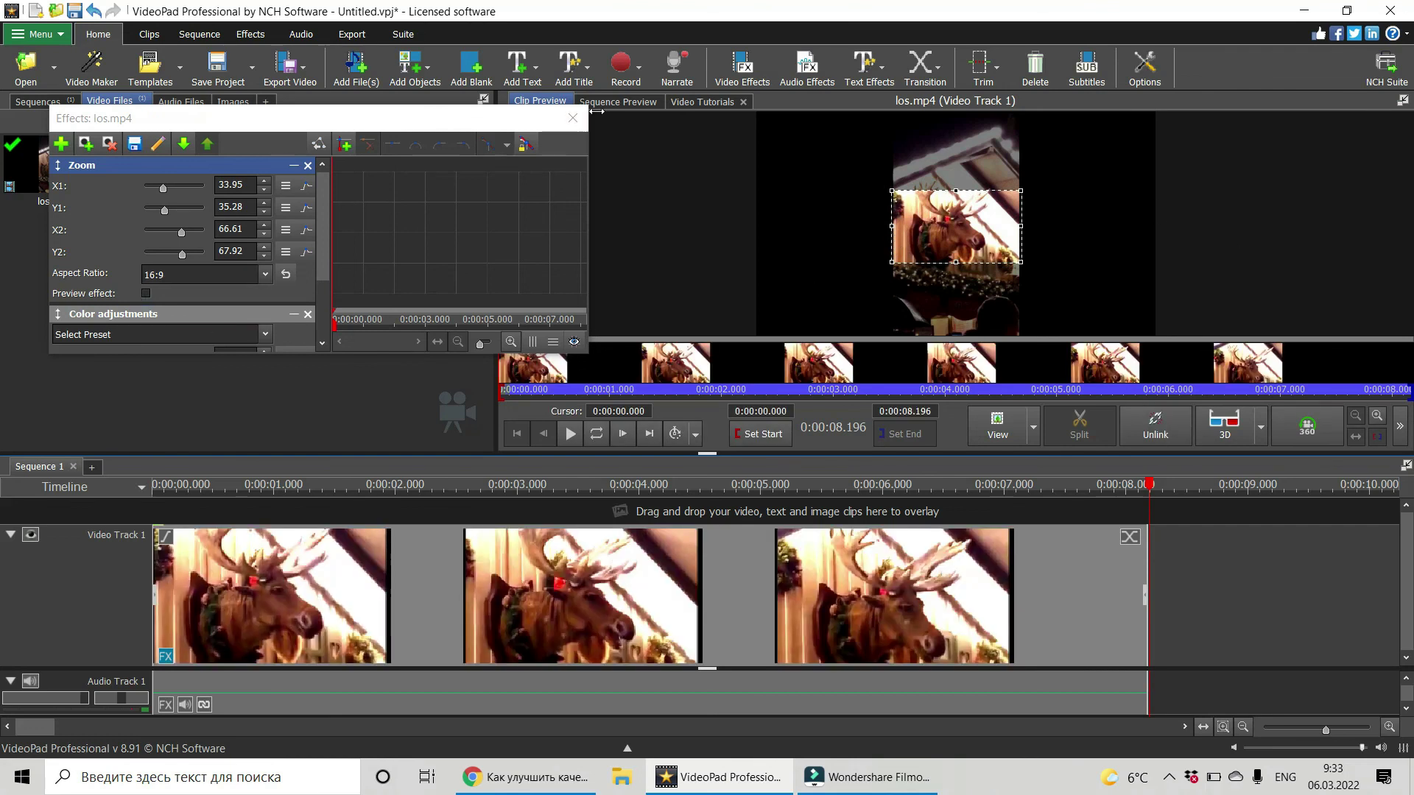
Step: Close the effects dialog and play the zoomed moose clip in the preview
click(572, 121)
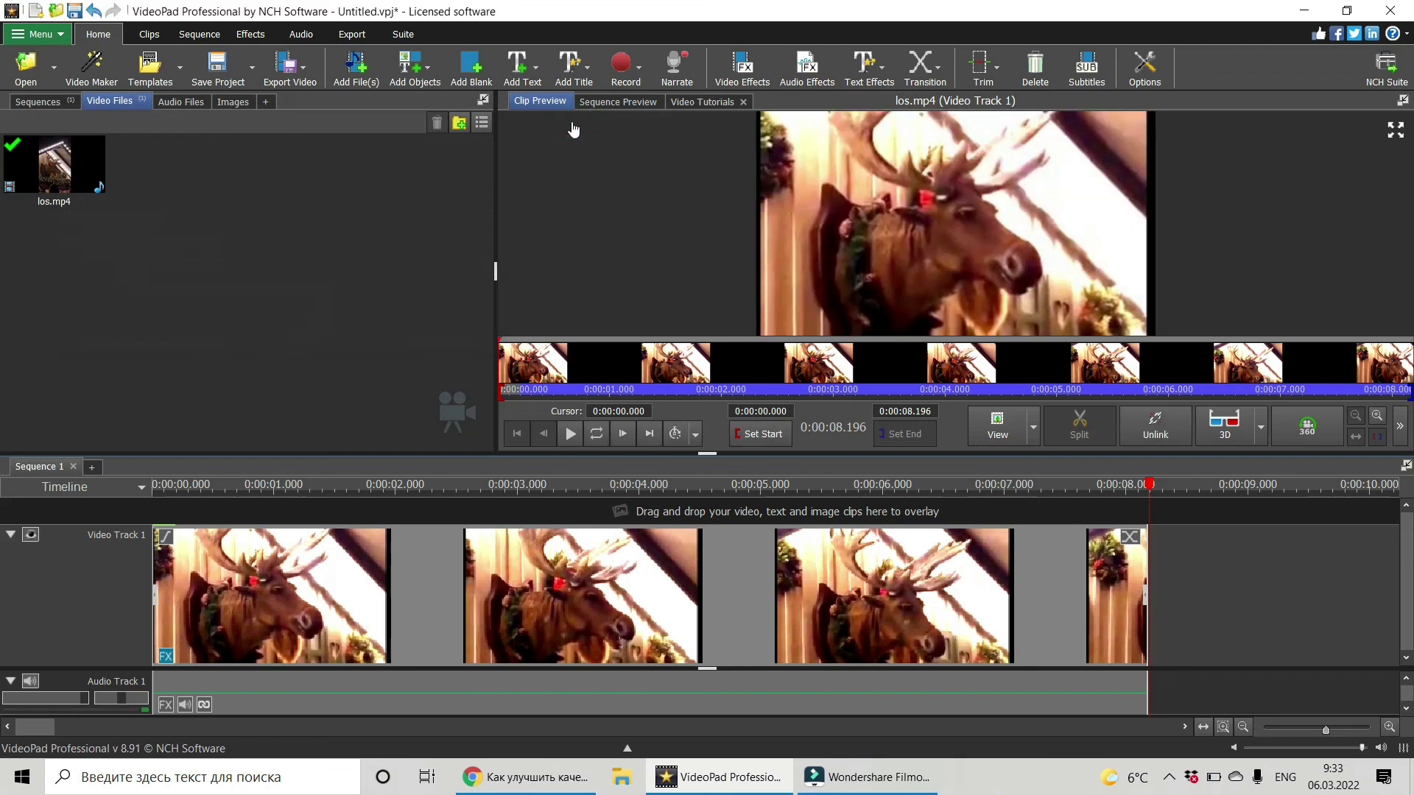
click(570, 433)
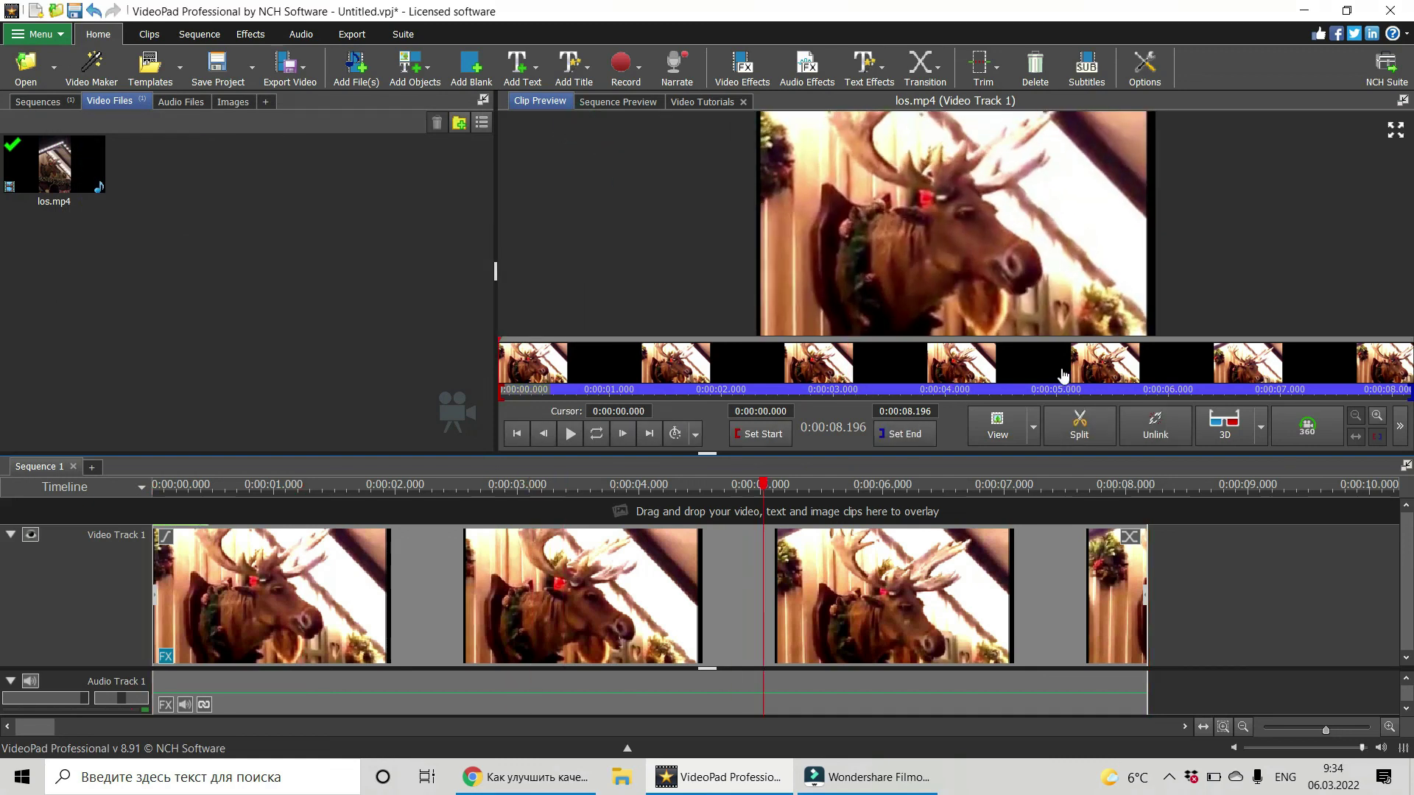